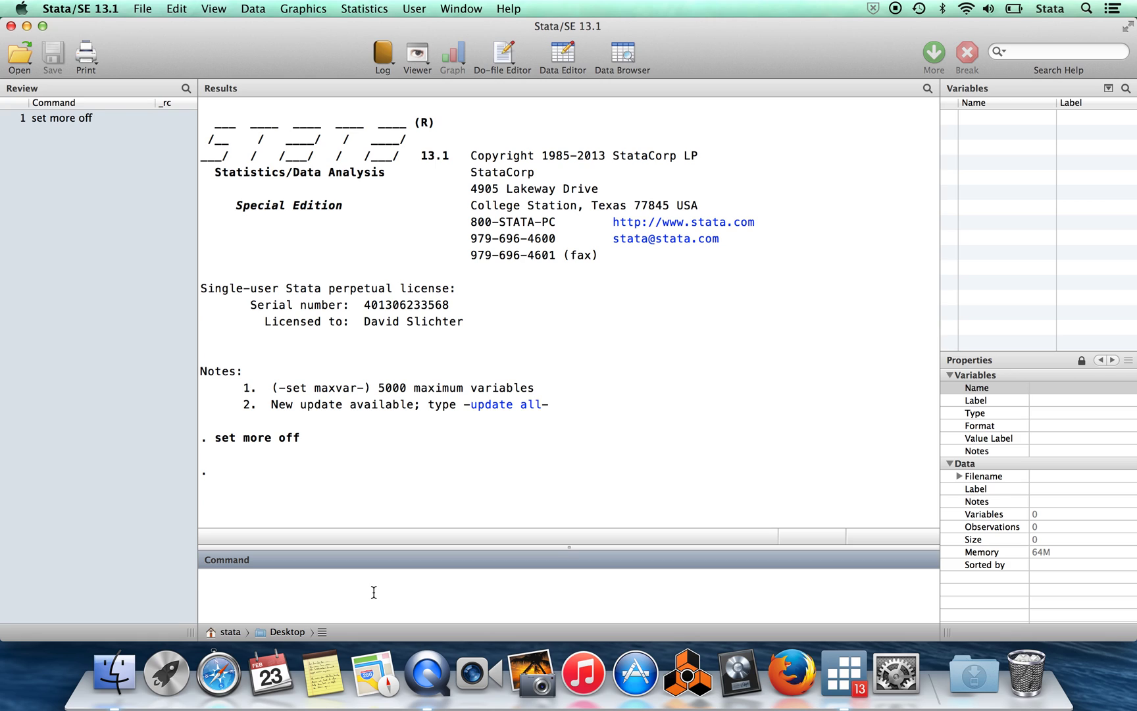
type("sysuse")
type(" census")
Run sysuse census to load the 50-state, 13-variable 1980 census data
key("Return")
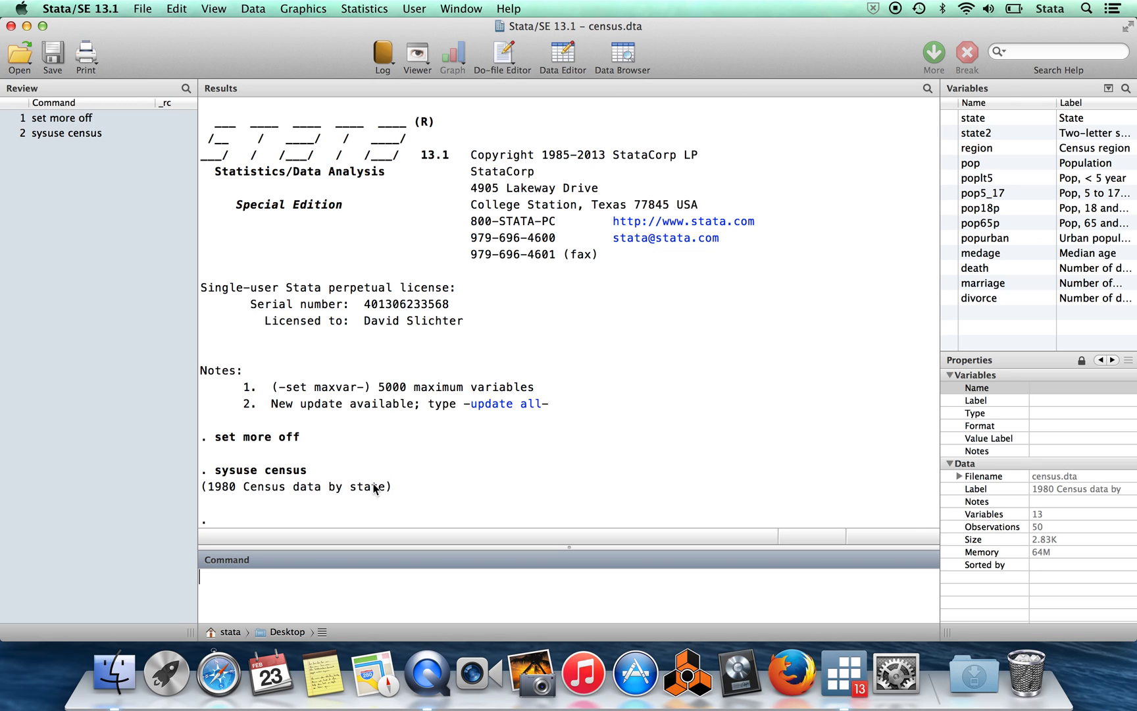
type("bro")
type("wse")
key("Return")
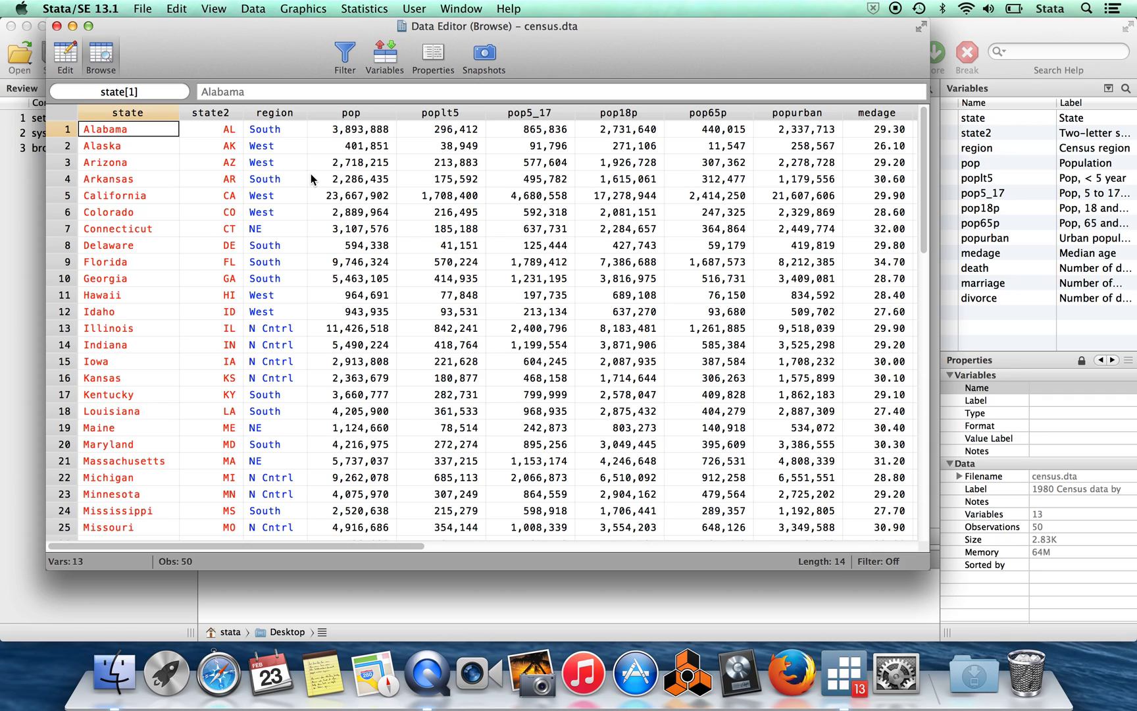
key("Right")
key("Right")
key("Right")
key("Right")
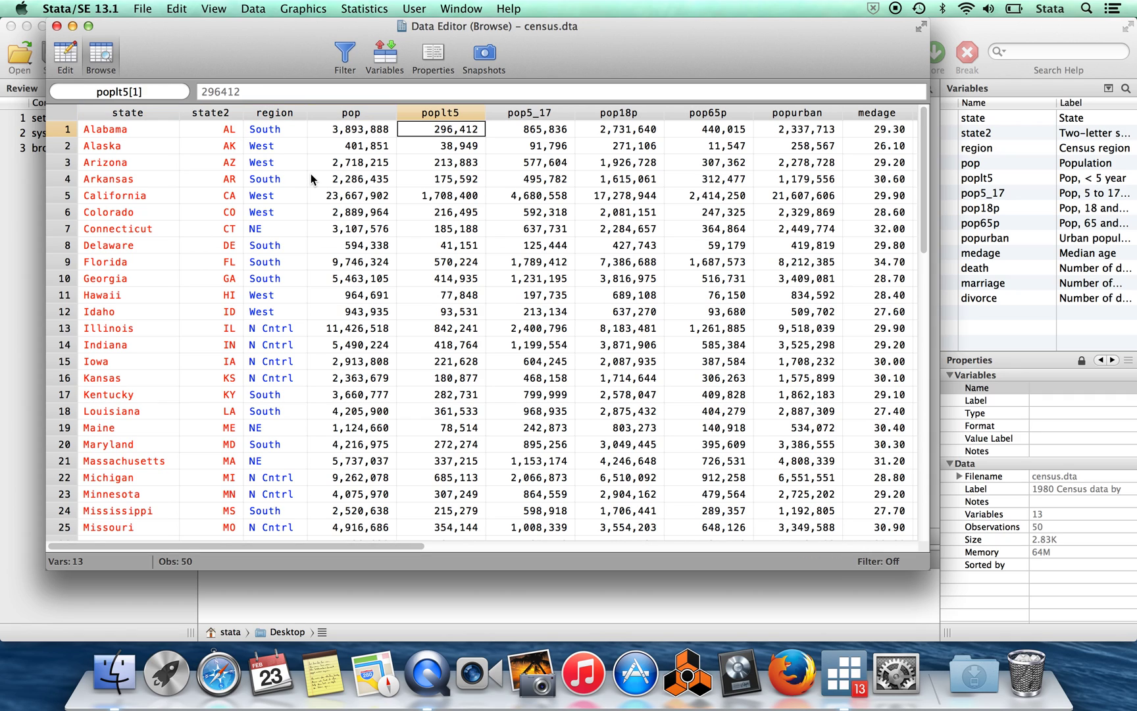
key("Right")
key("Right")
key("Right")
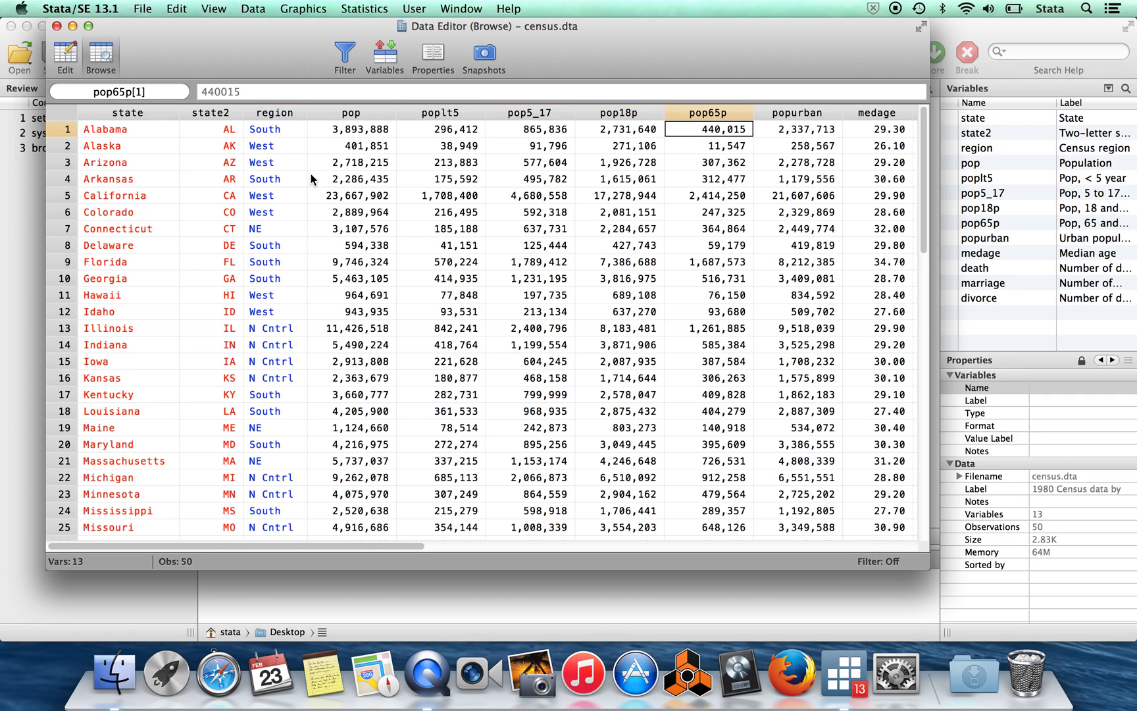
key("Right")
key("Right")
key("Right")
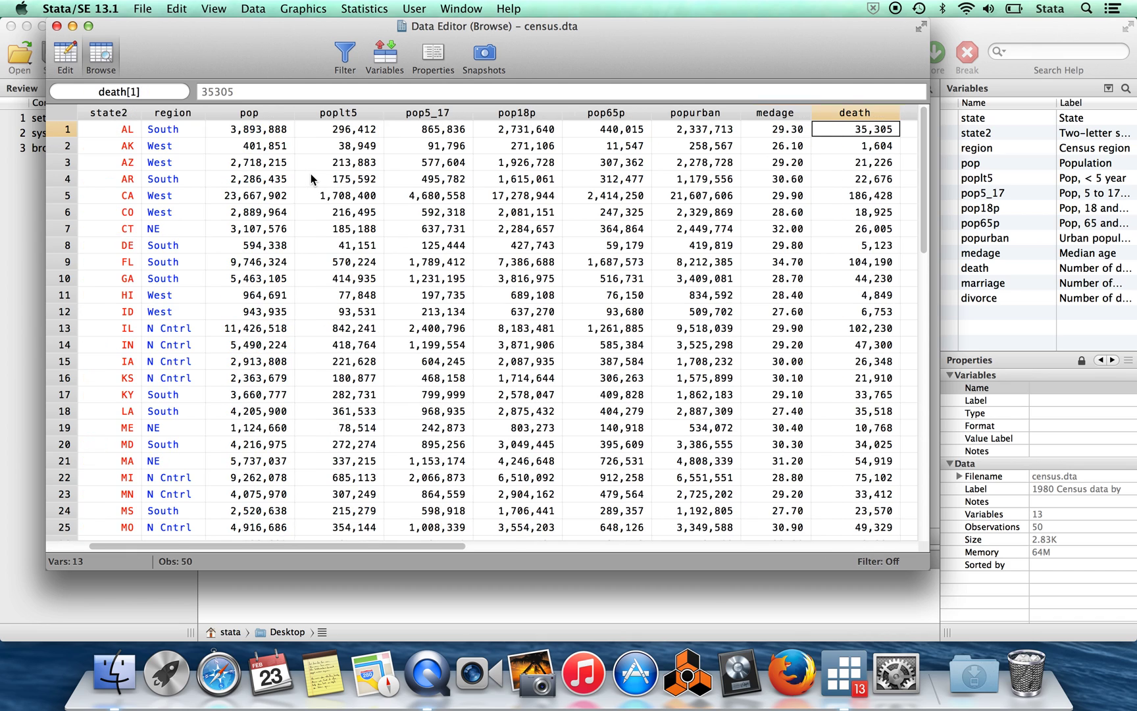
key("Right")
key("Right")
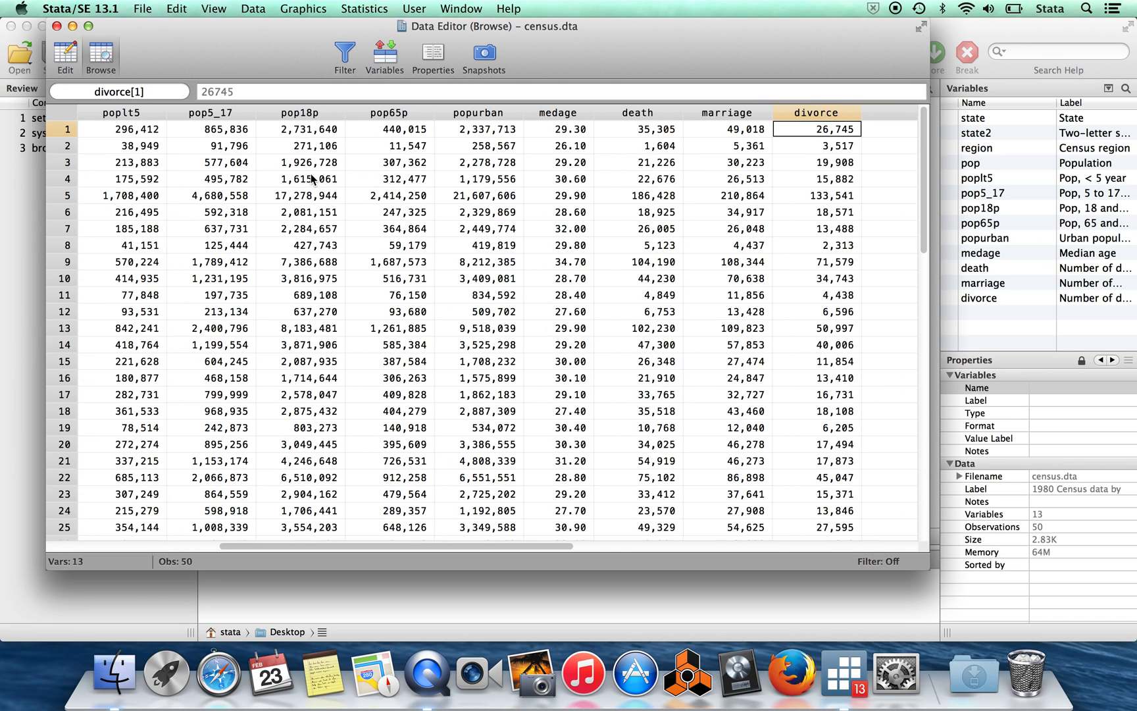
key("Left")
key("Right")
key("super+w")
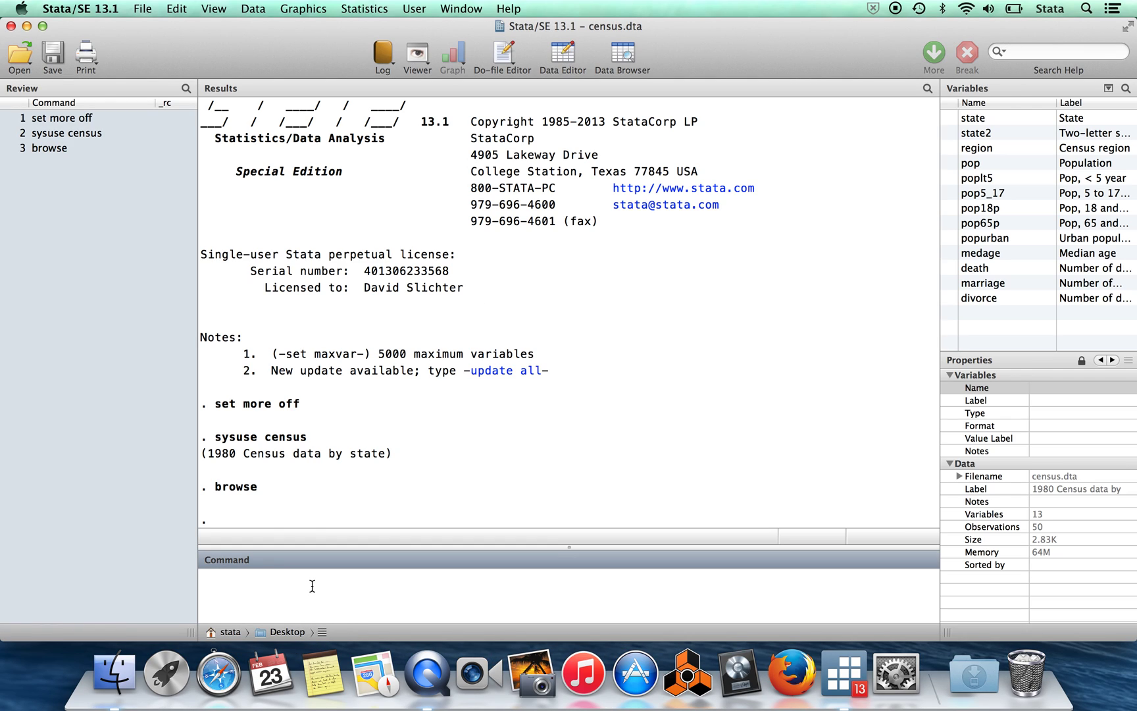
type("corr")
Correlate divorce with popurban across the 50 states, giving r = 0.9356
double_click(950, 299)
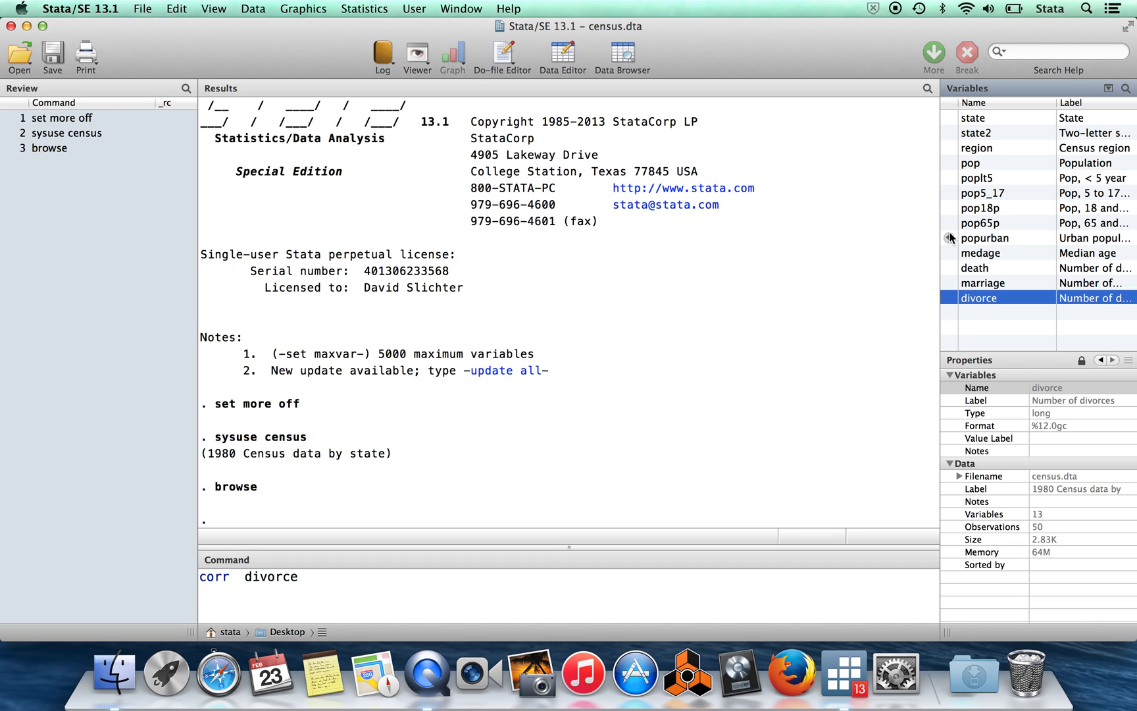
double_click(985, 238)
left_click(386, 603)
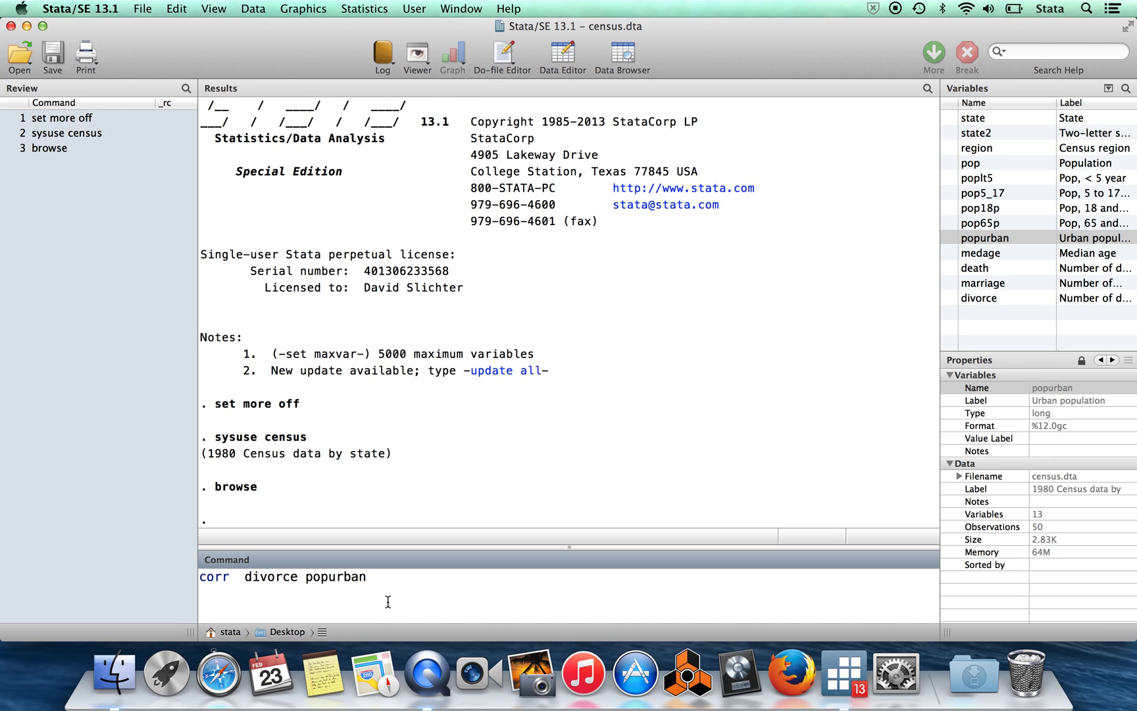
key("Return")
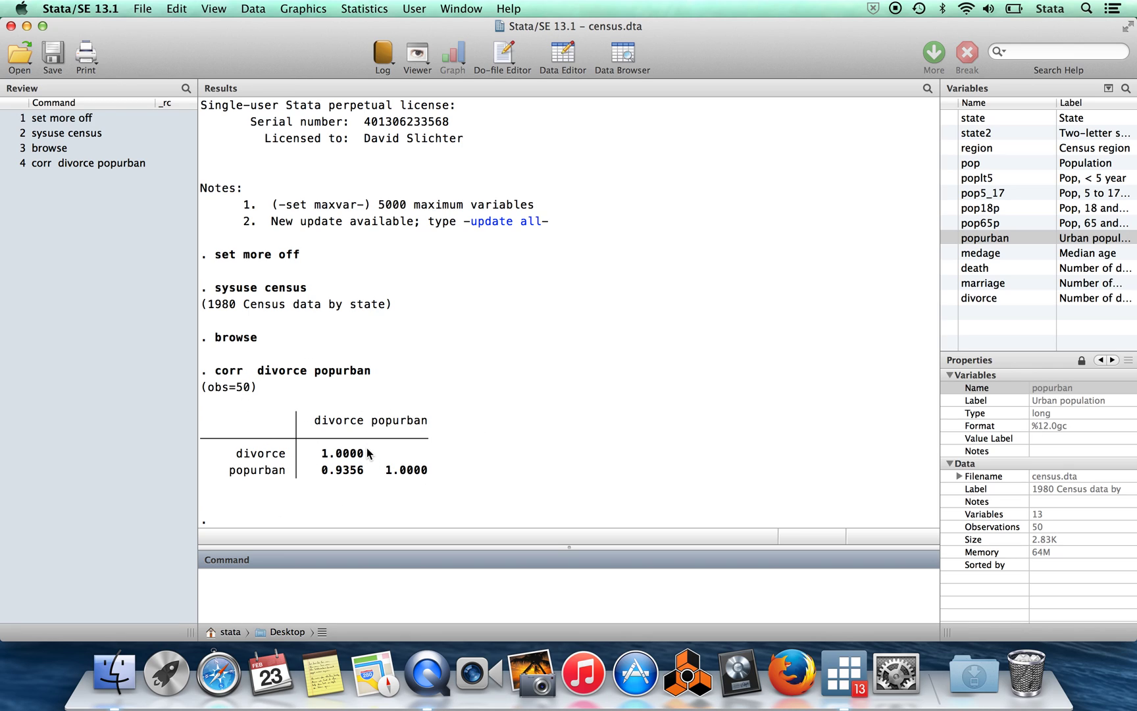
left_click_drag(367, 452, 321, 453)
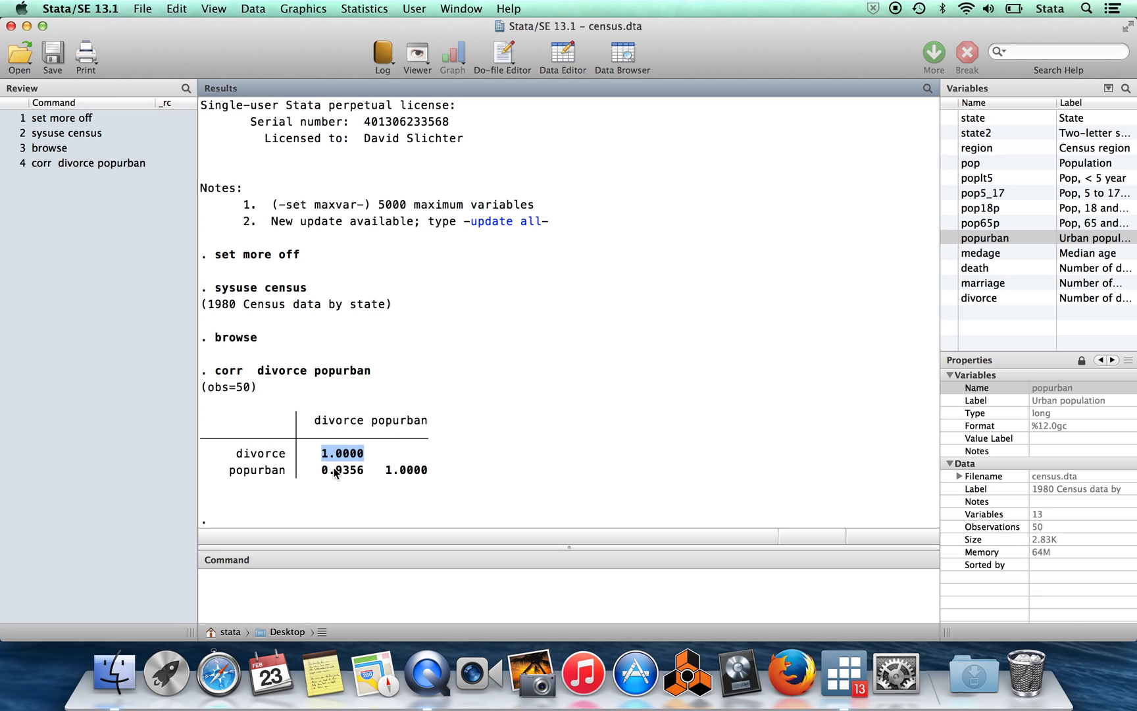
left_click(247, 576)
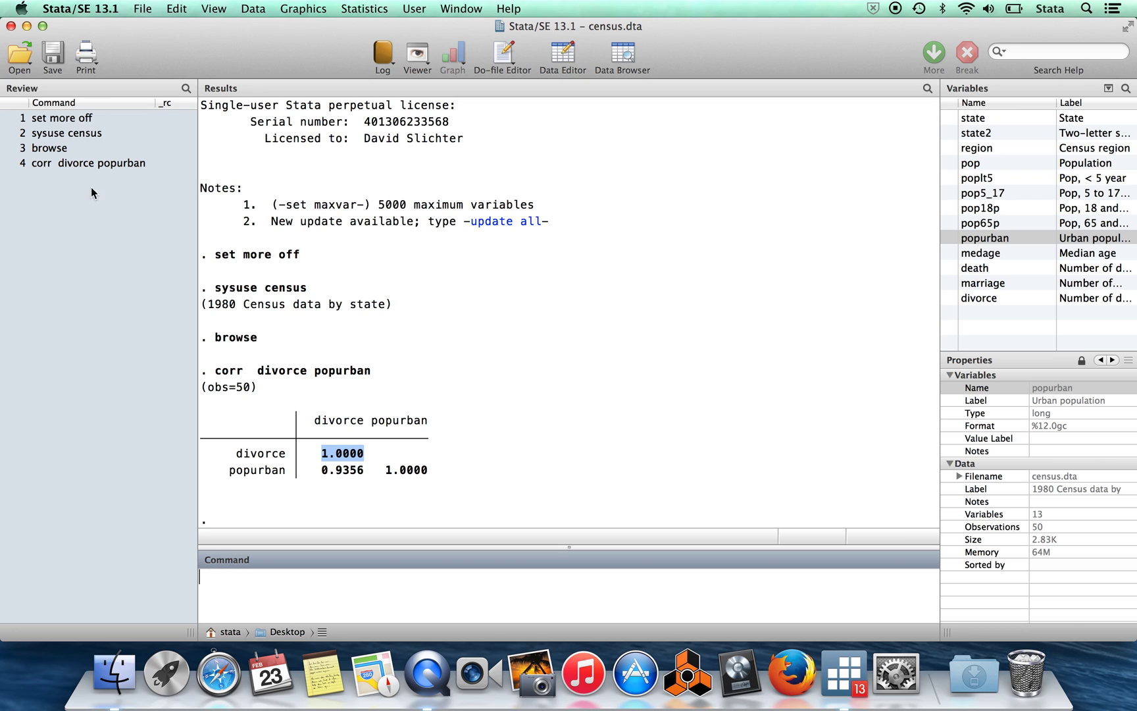
Rerun the corr command with marriage and death added to divorce and popurban
left_click(104, 164)
left_click(407, 605)
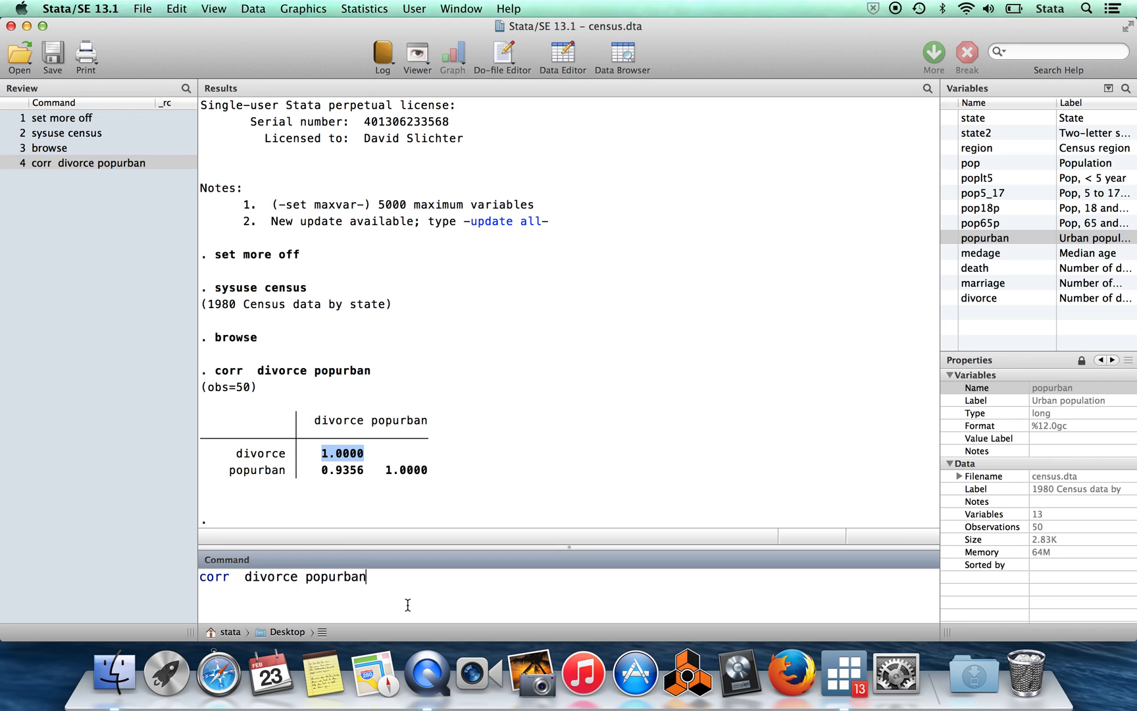
left_click(950, 282)
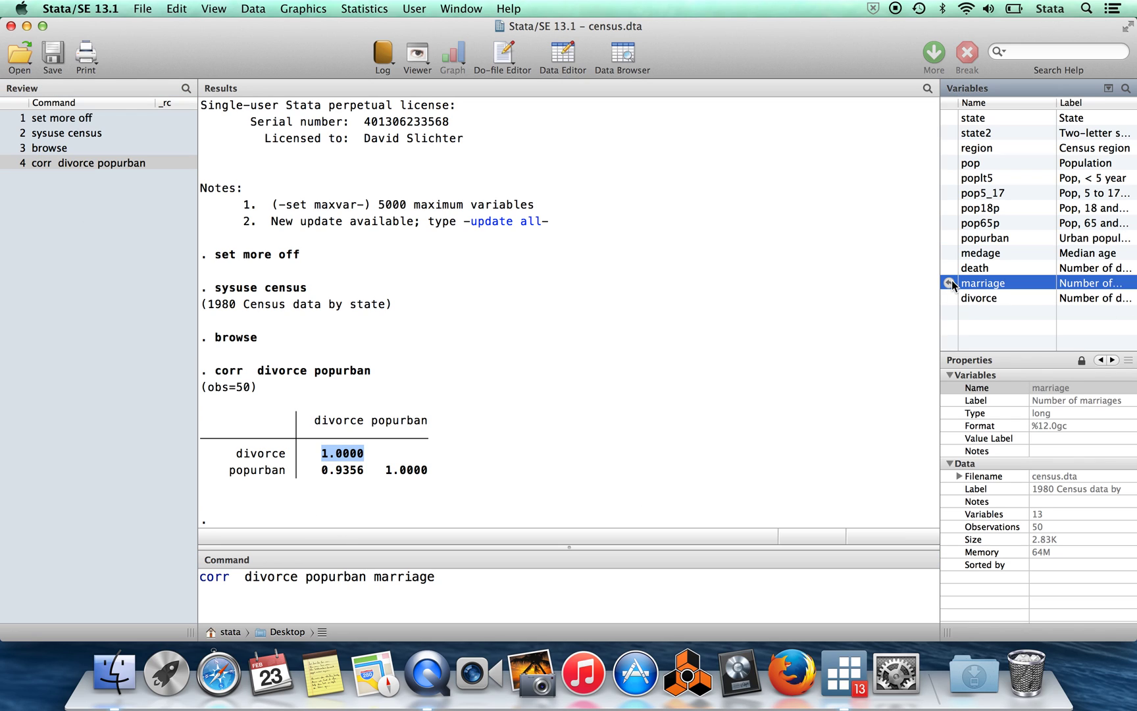
left_click(950, 268)
left_click(567, 576)
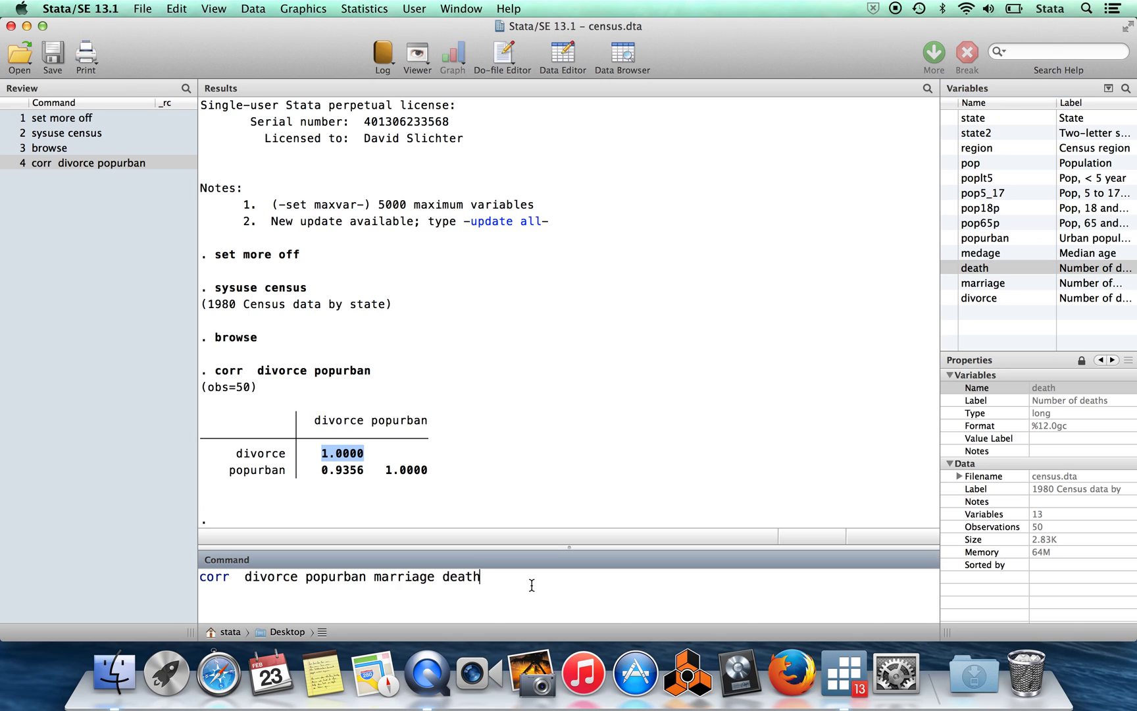
key("Return")
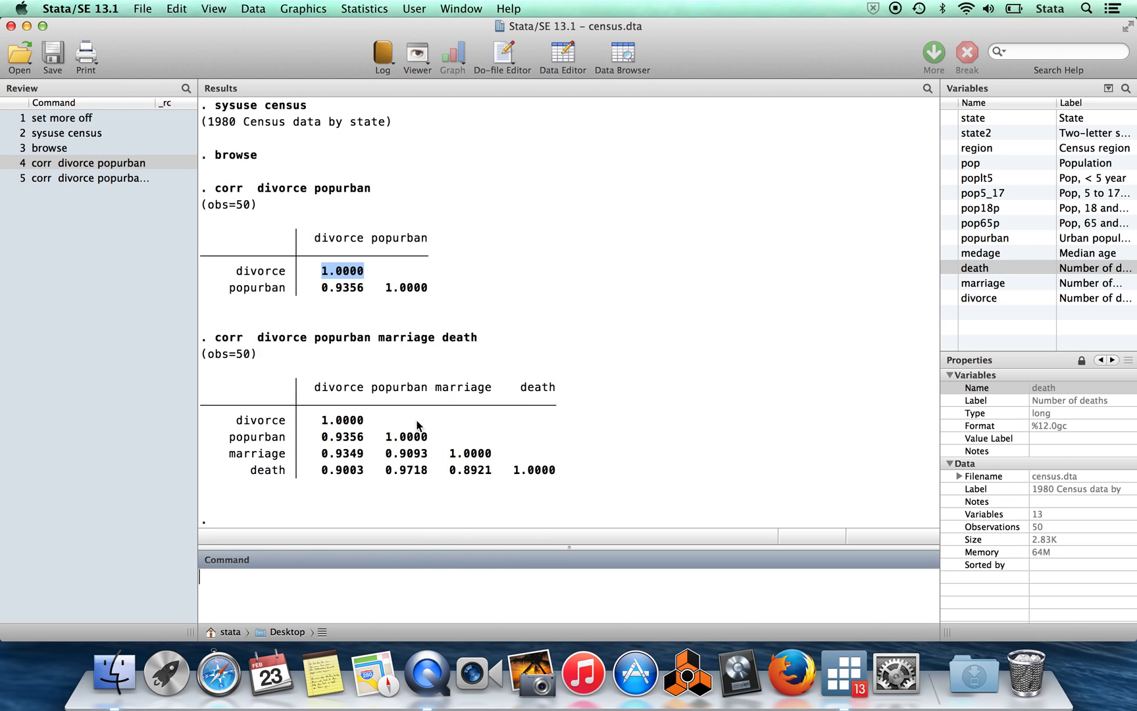
Highlight popurban and its 0.9718 correlation with death in the matrix
left_click_drag(364, 391, 428, 387)
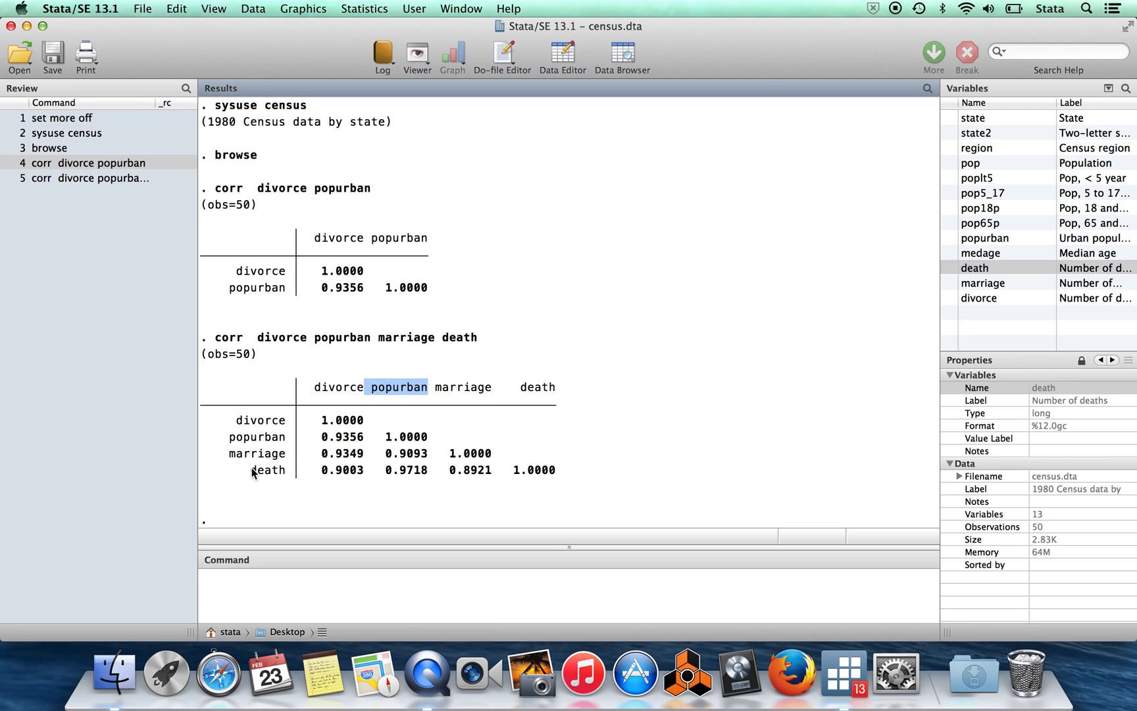
left_click_drag(251, 470, 286, 470)
left_click_drag(382, 472, 424, 474)
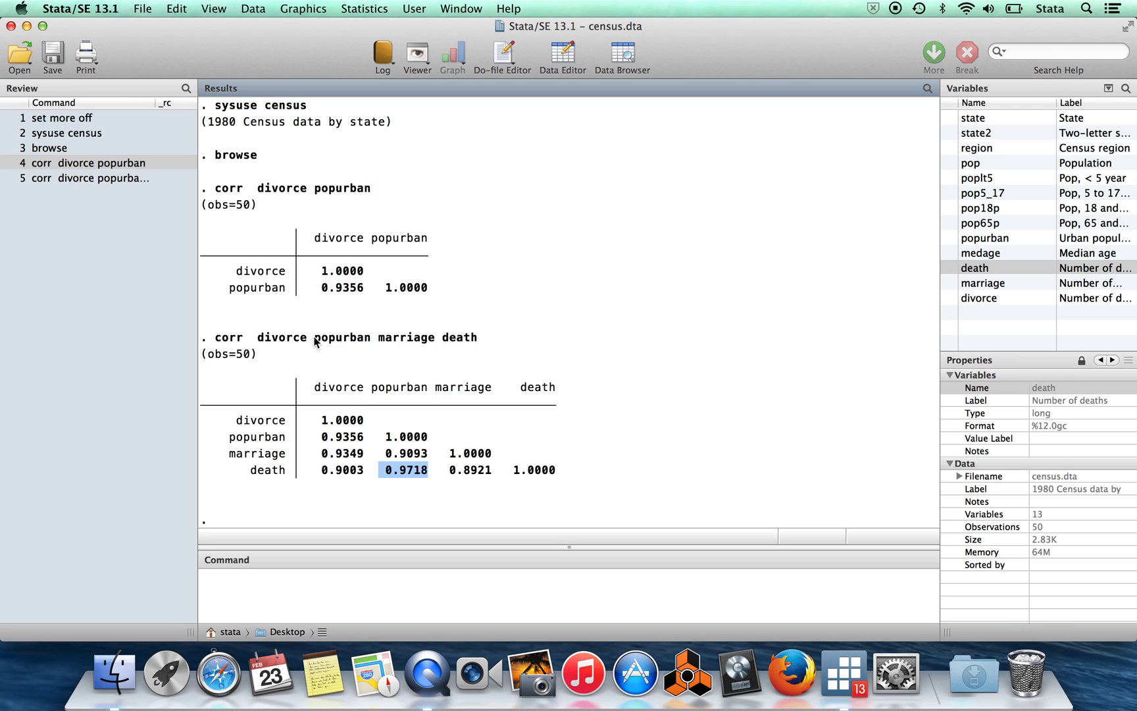
left_click_drag(314, 339, 369, 340)
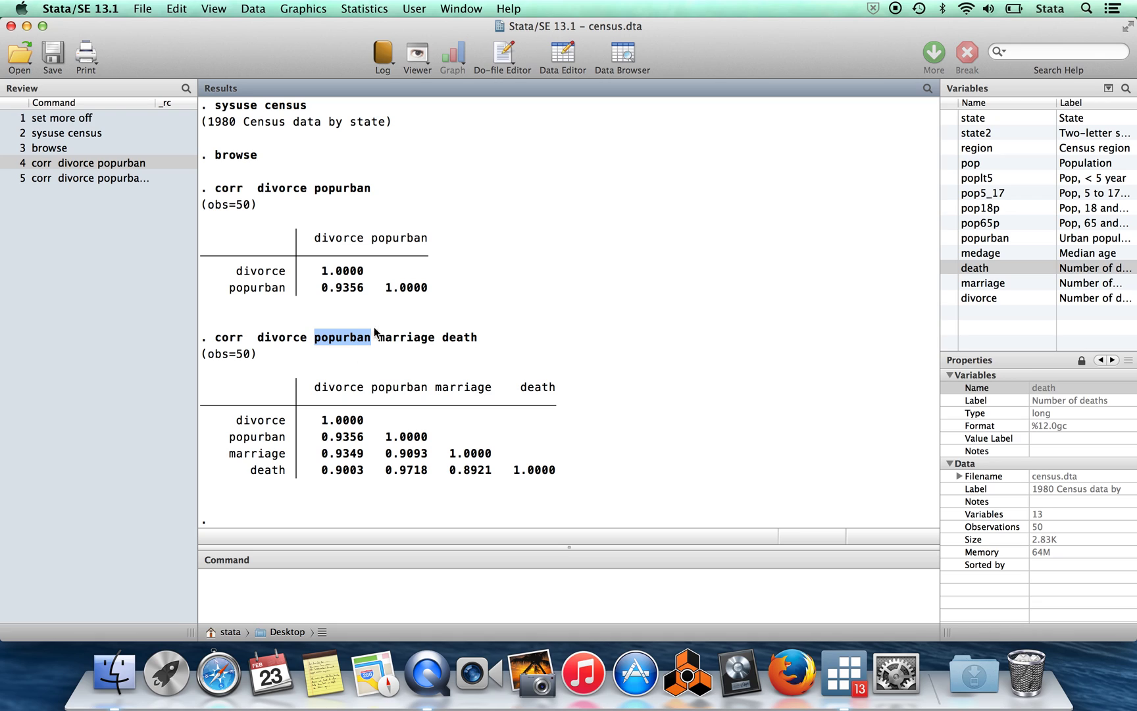
left_click(284, 590)
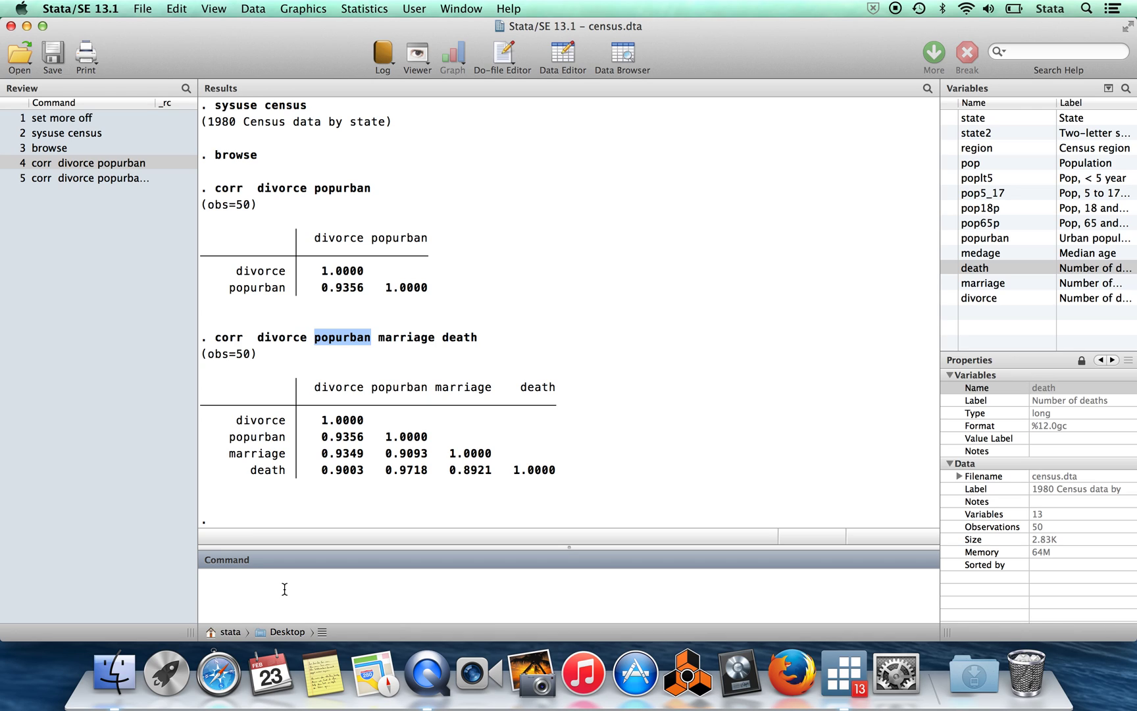
type("reg")
Run reg divorce popurban pop, getting R-squared 0.8829
double_click(950, 299)
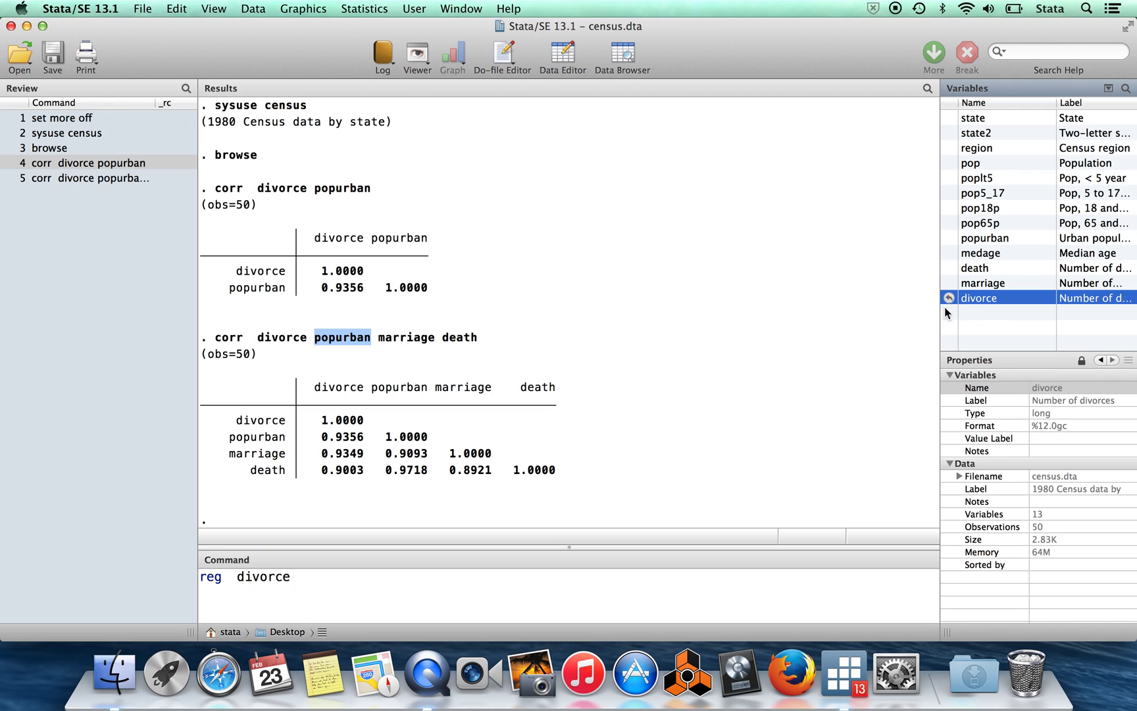
left_click(316, 579)
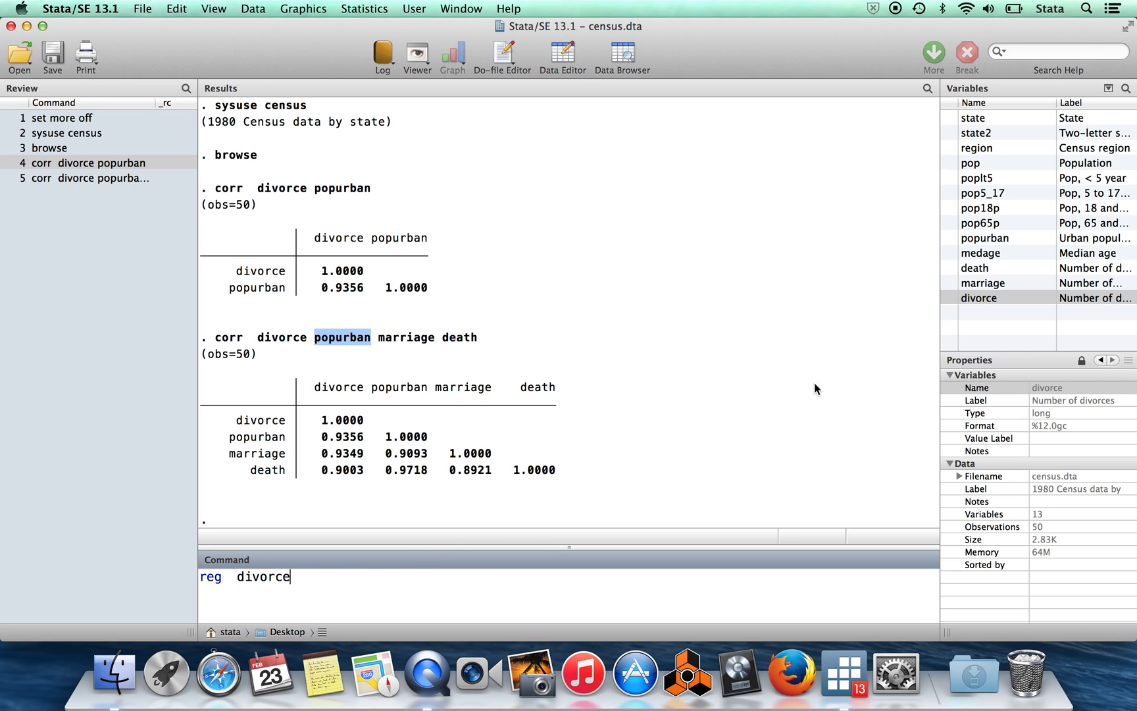
double_click(953, 240)
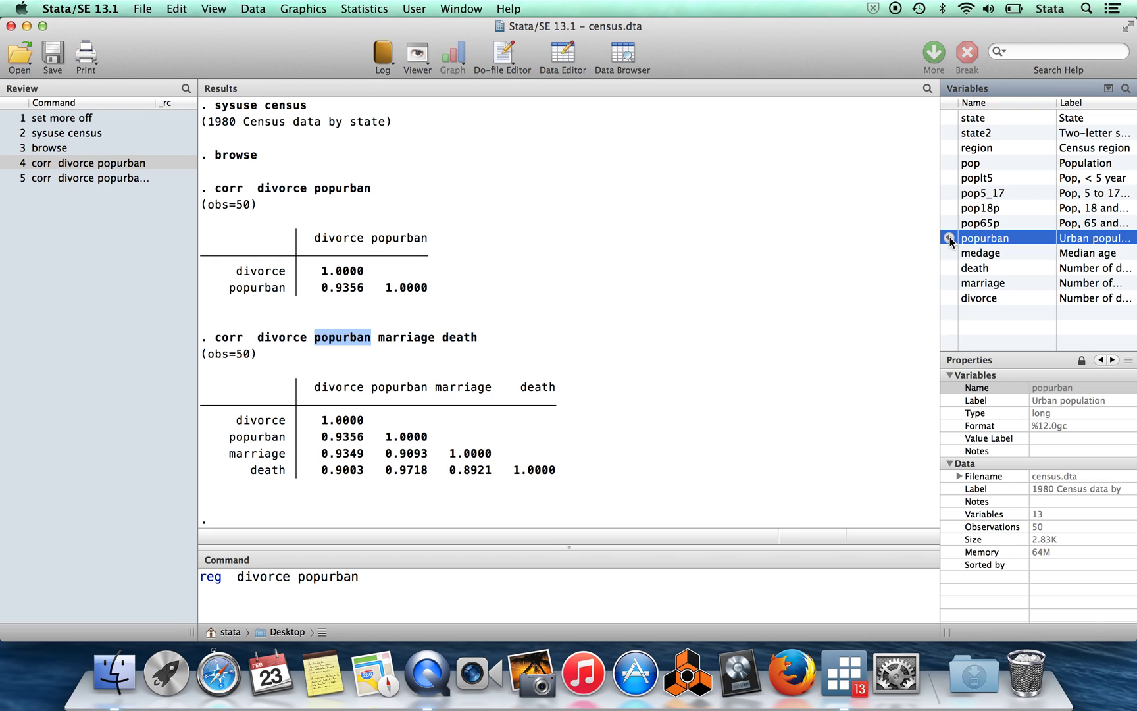
double_click(948, 163)
left_click(410, 586)
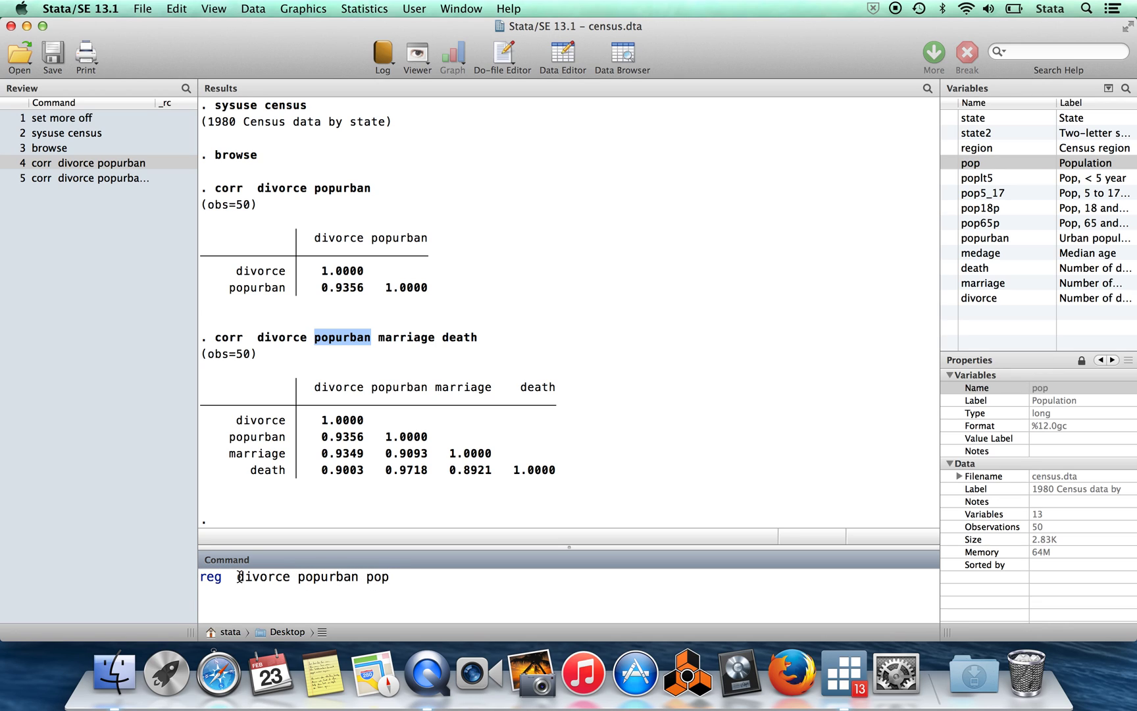
left_click_drag(238, 577, 290, 576)
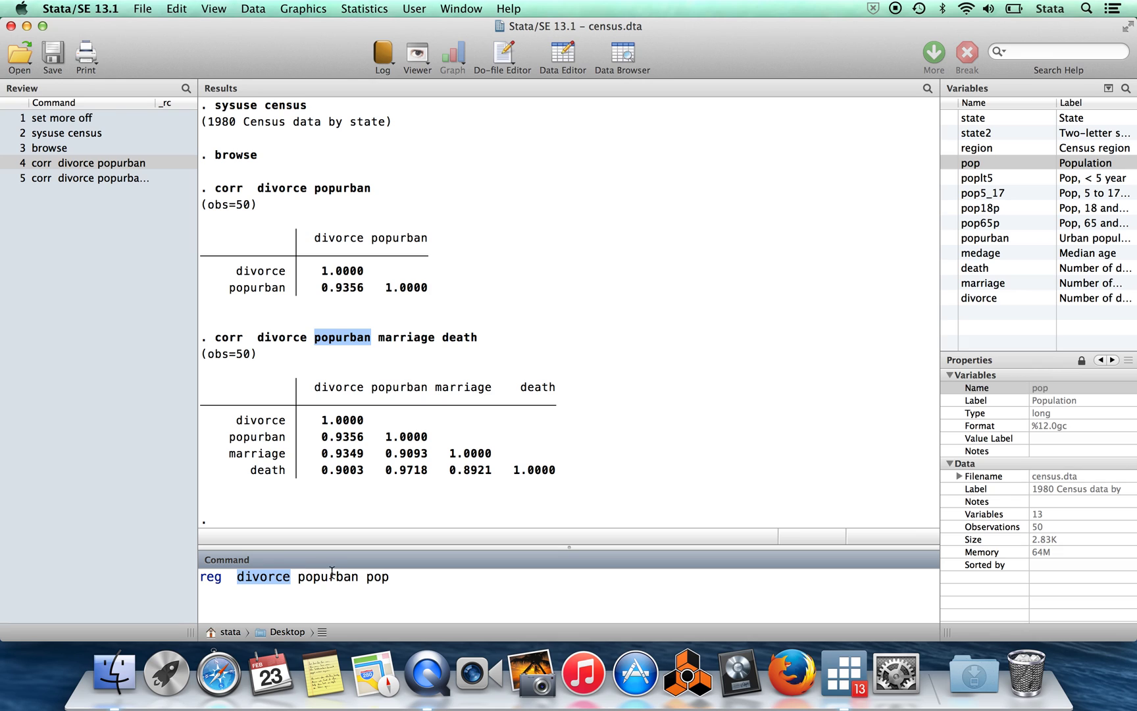
left_click_drag(298, 576, 410, 588)
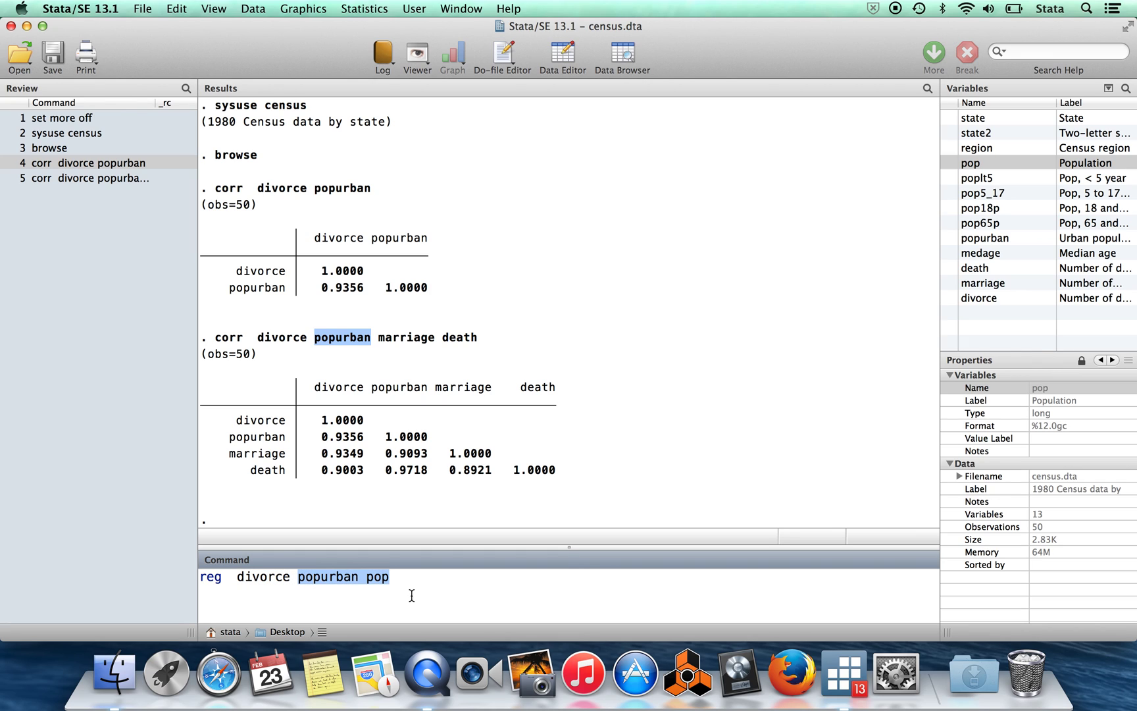
left_click(414, 588)
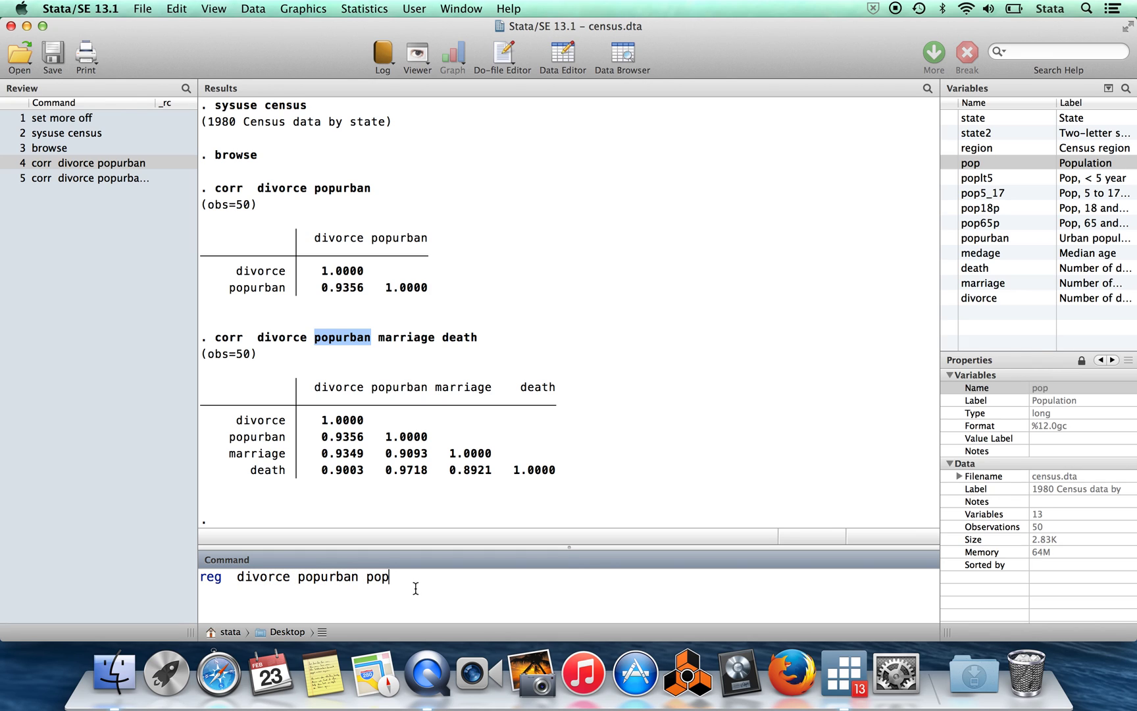
key("Return")
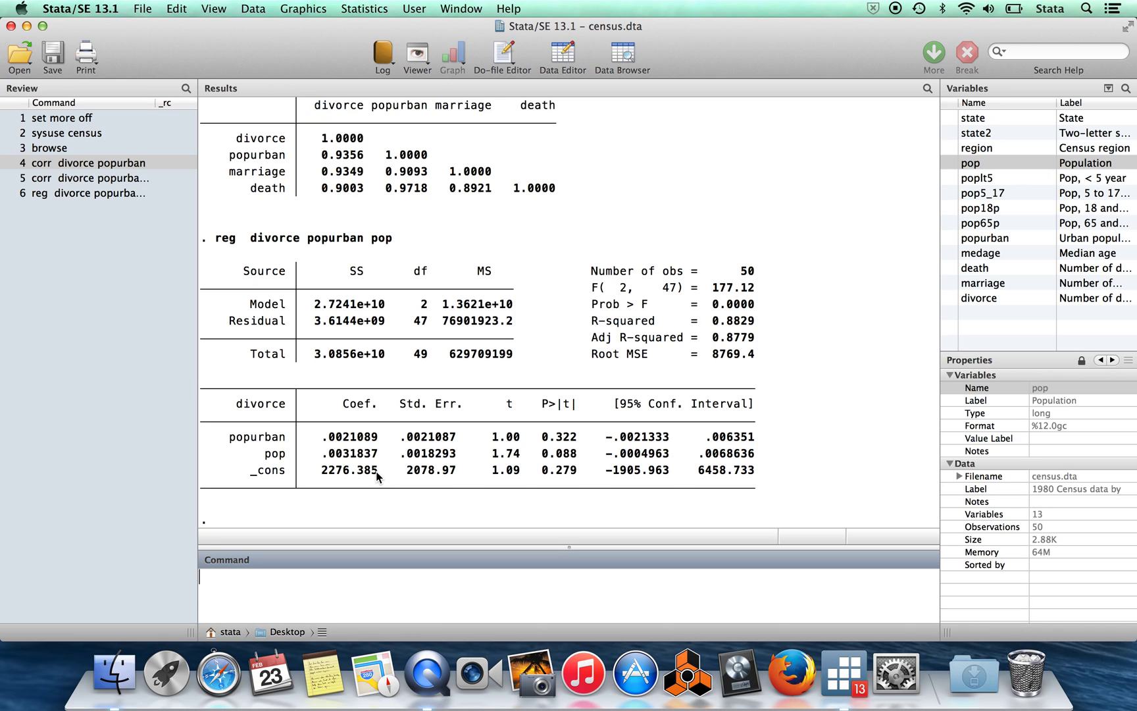
left_click_drag(379, 470, 327, 475)
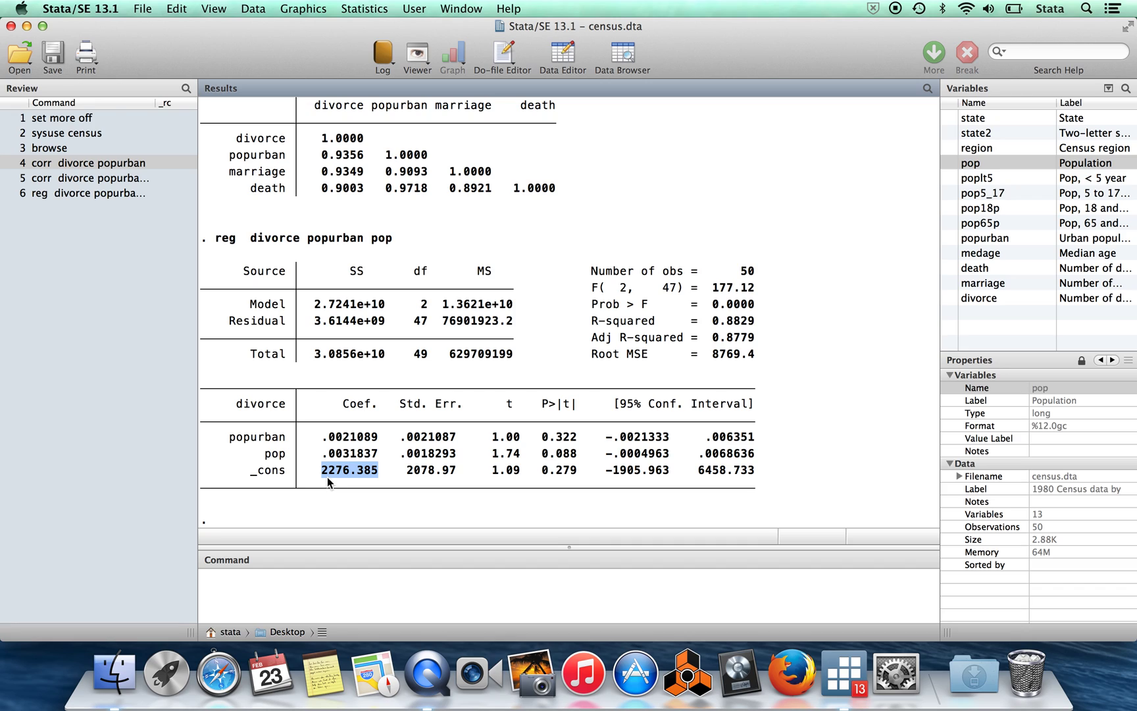
left_click(379, 456)
left_click_drag(379, 453, 325, 455)
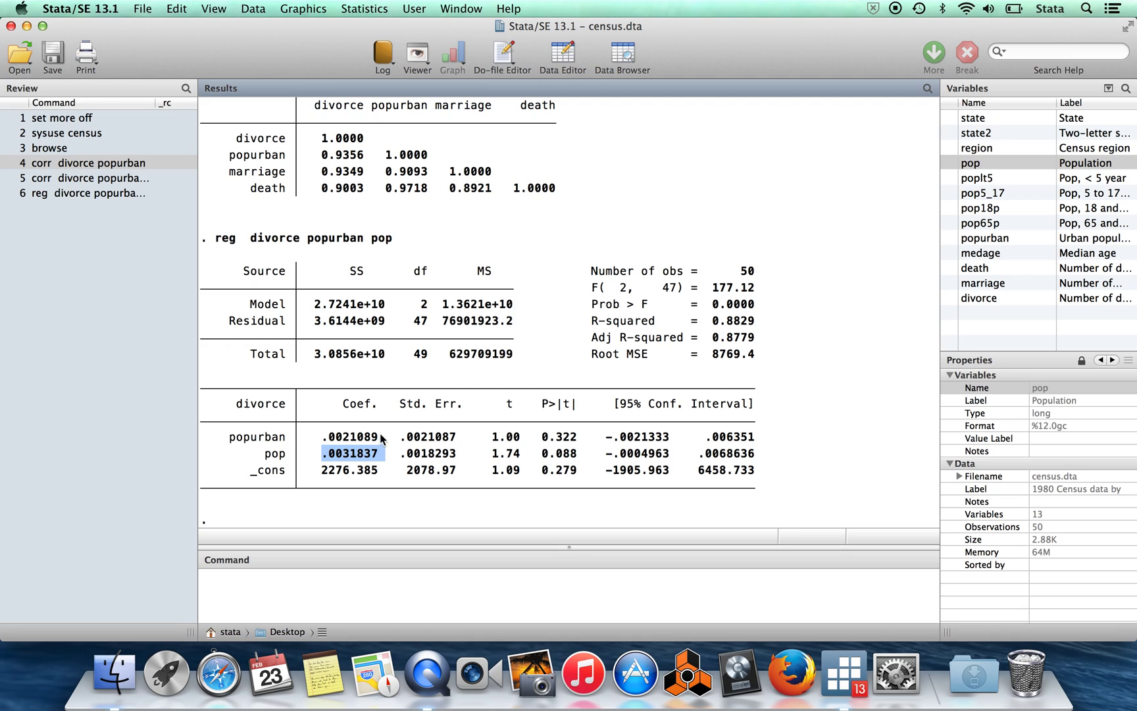
left_click_drag(385, 436, 327, 439)
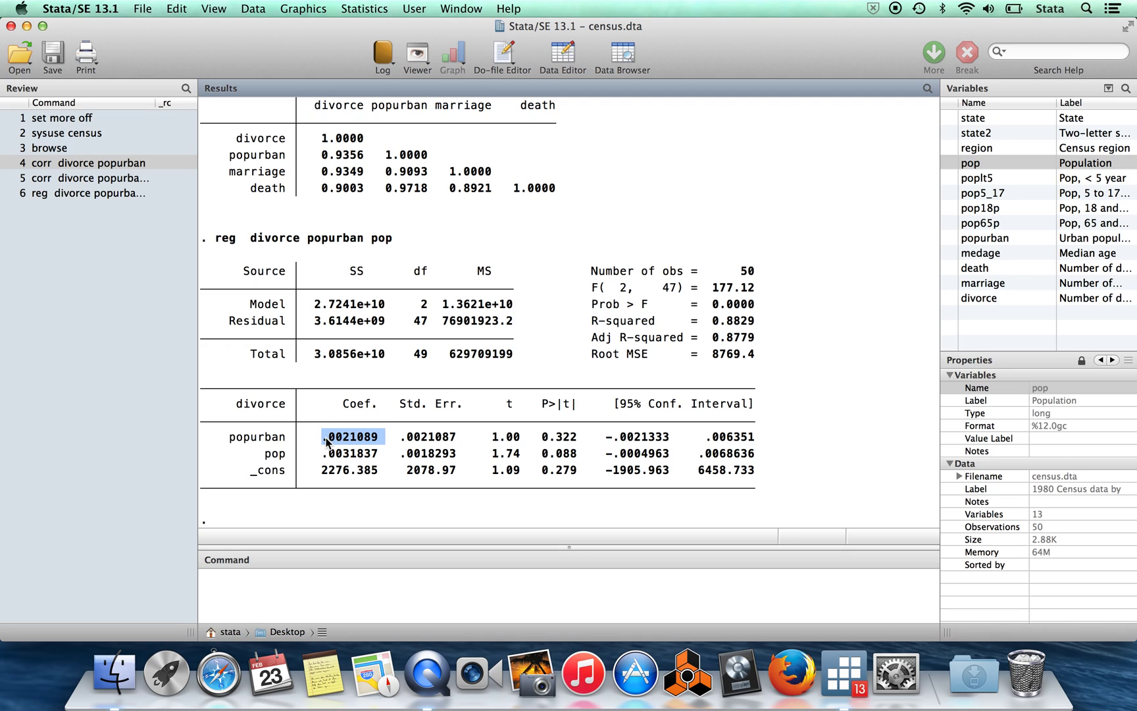
left_click(383, 484)
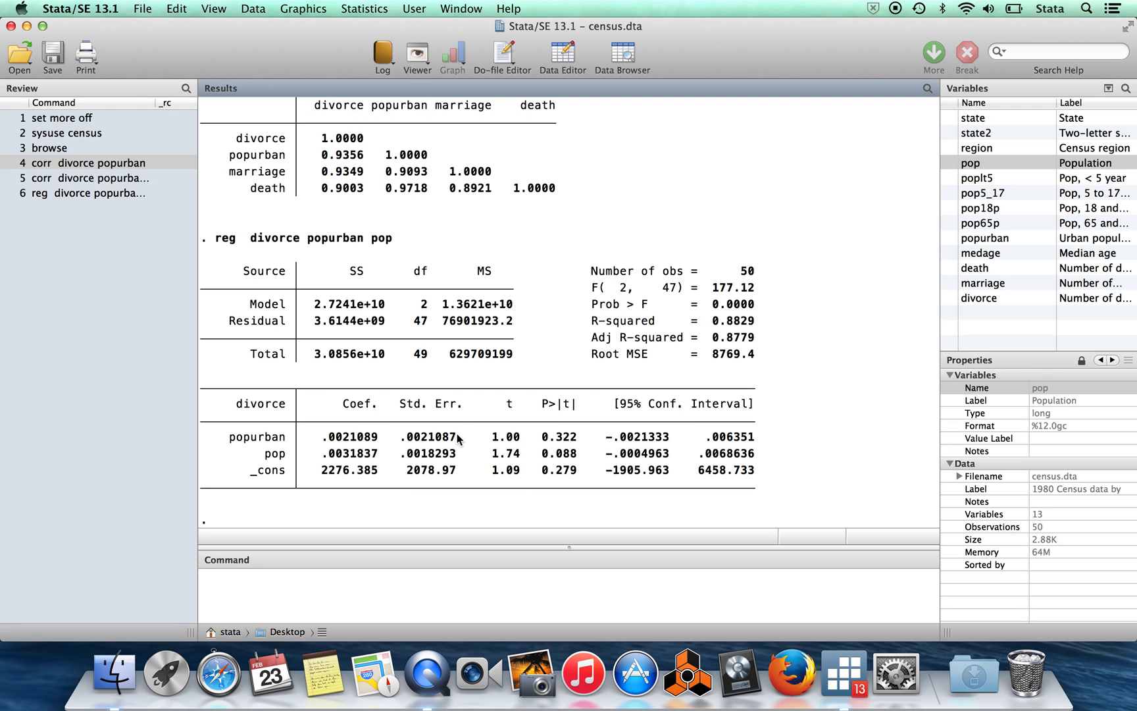
left_click_drag(462, 438, 400, 438)
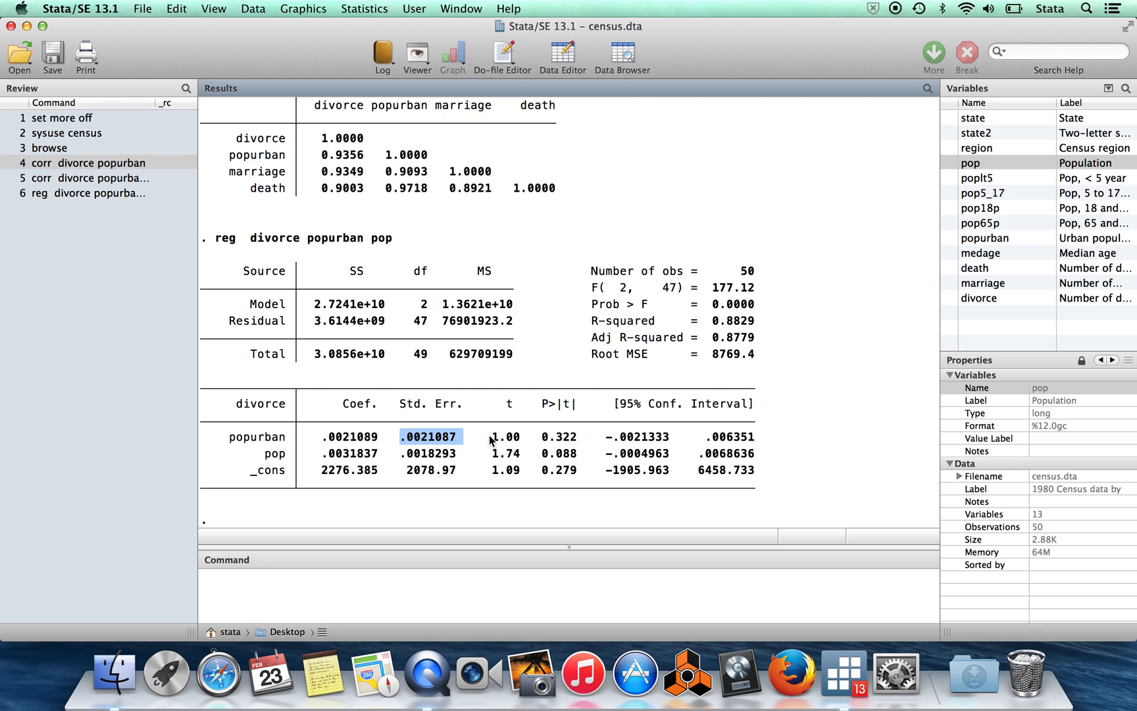
mouse_move(487, 437)
left_mouse_down()
mouse_move(521, 441)
mouse_move(495, 440)
left_mouse_up()
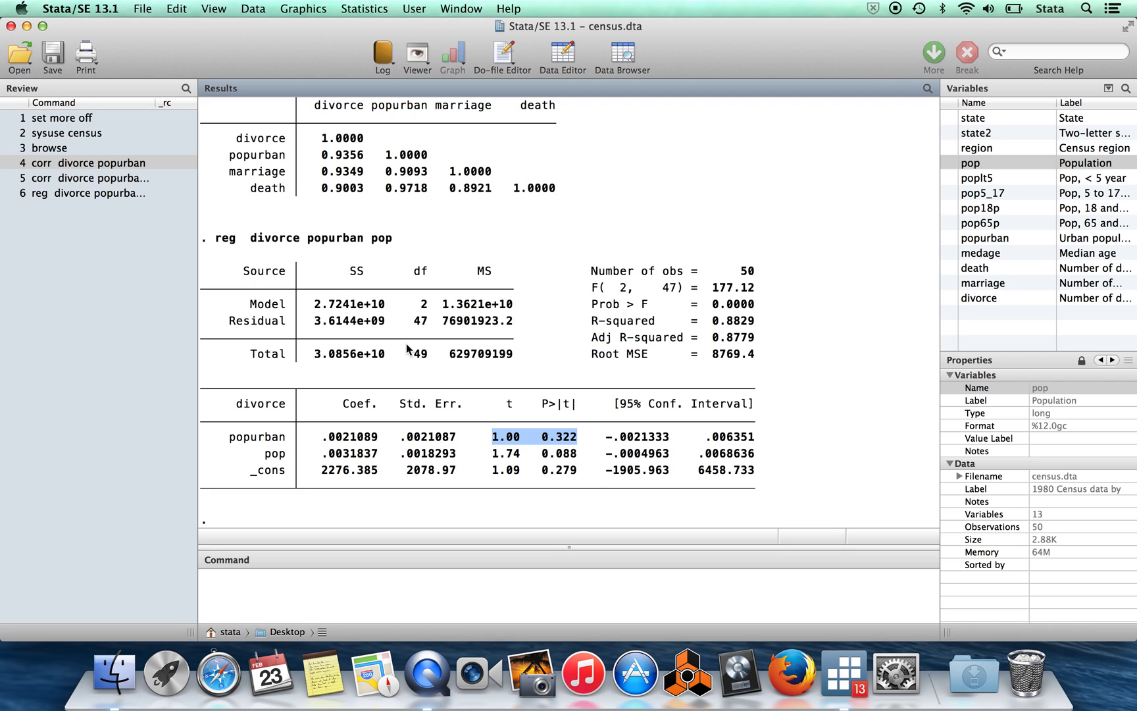
mouse_move(757, 321)
left_mouse_down()
mouse_move(714, 322)
mouse_move(713, 339)
left_mouse_up()
left_click(772, 357)
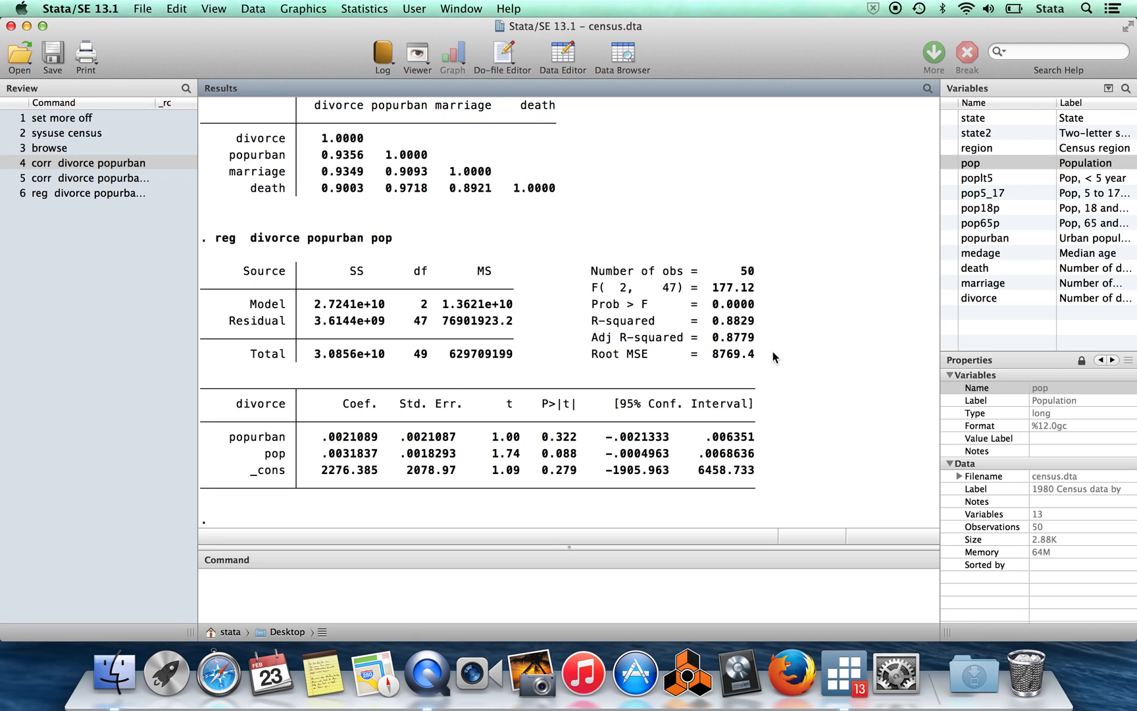
left_click_drag(757, 272, 738, 273)
left_click(774, 337)
left_click(237, 608)
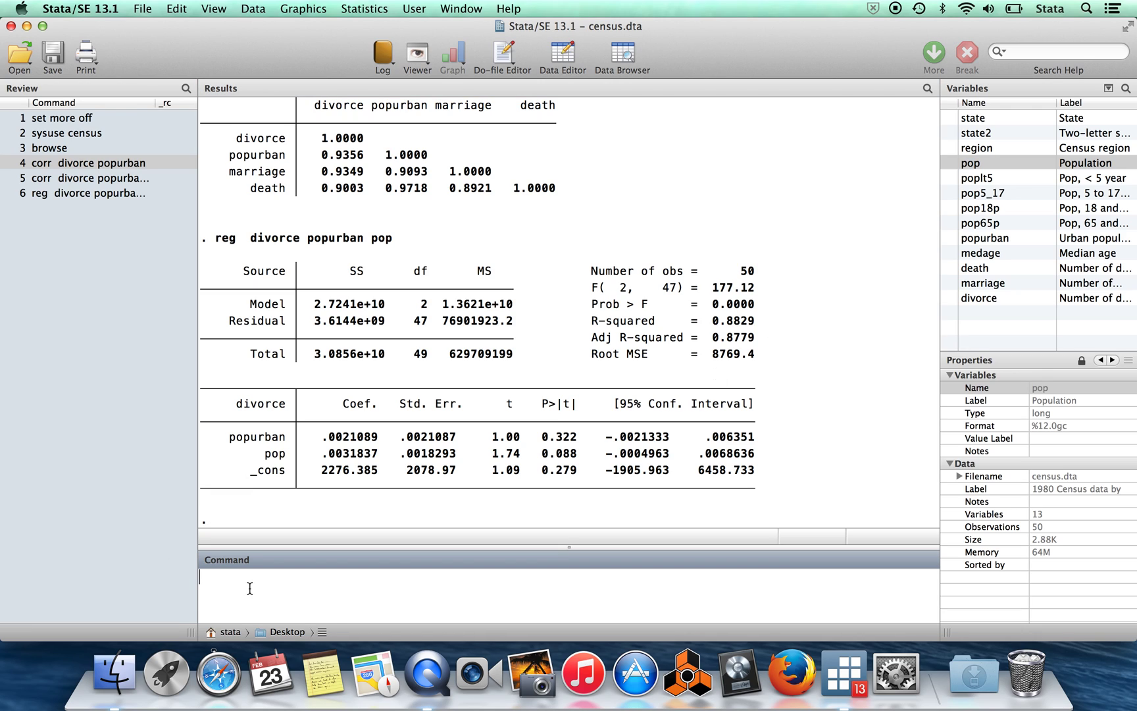
Rerun reg divorce popurban pop with robust errors: popurban t 0.81, p 0.424
left_click(113, 196)
left_click(439, 596)
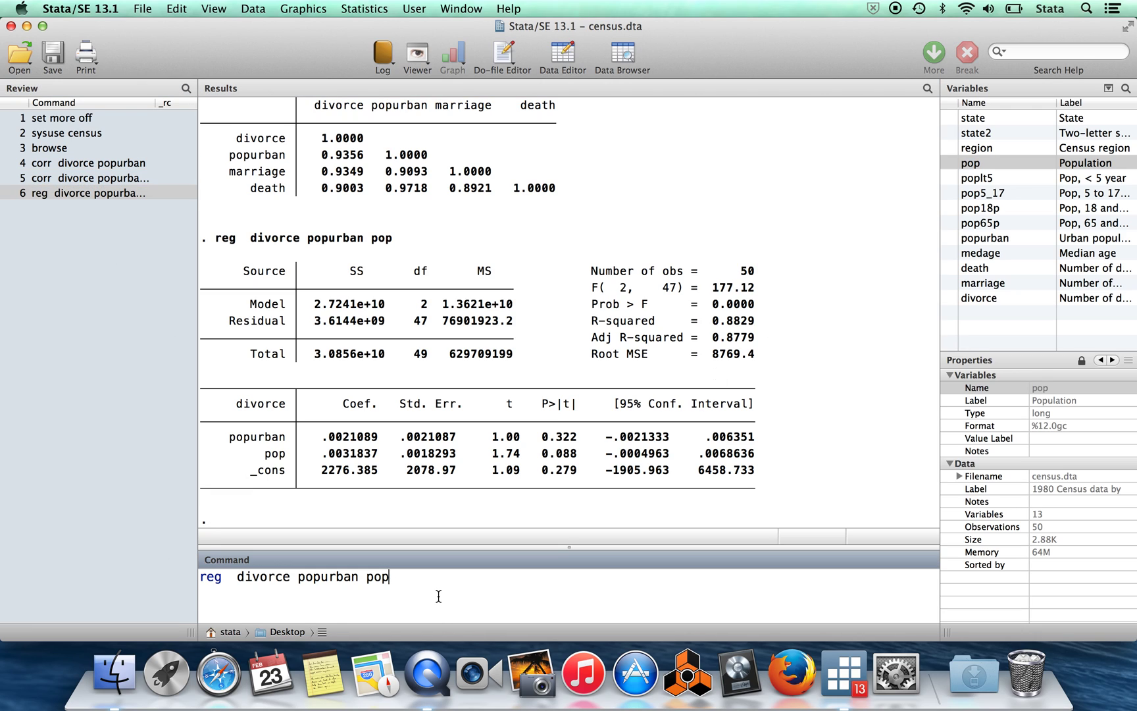
type(", robust")
key("Return")
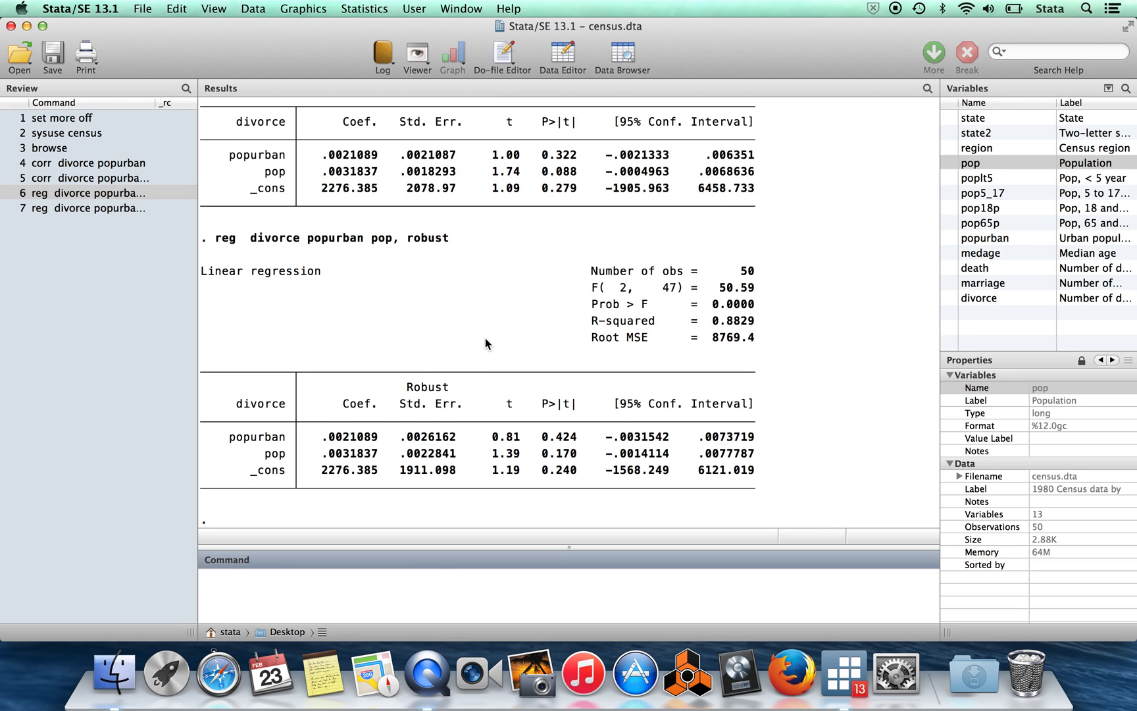
scroll(486, 338, "up", 2)
scroll(485, 338, "down", 2)
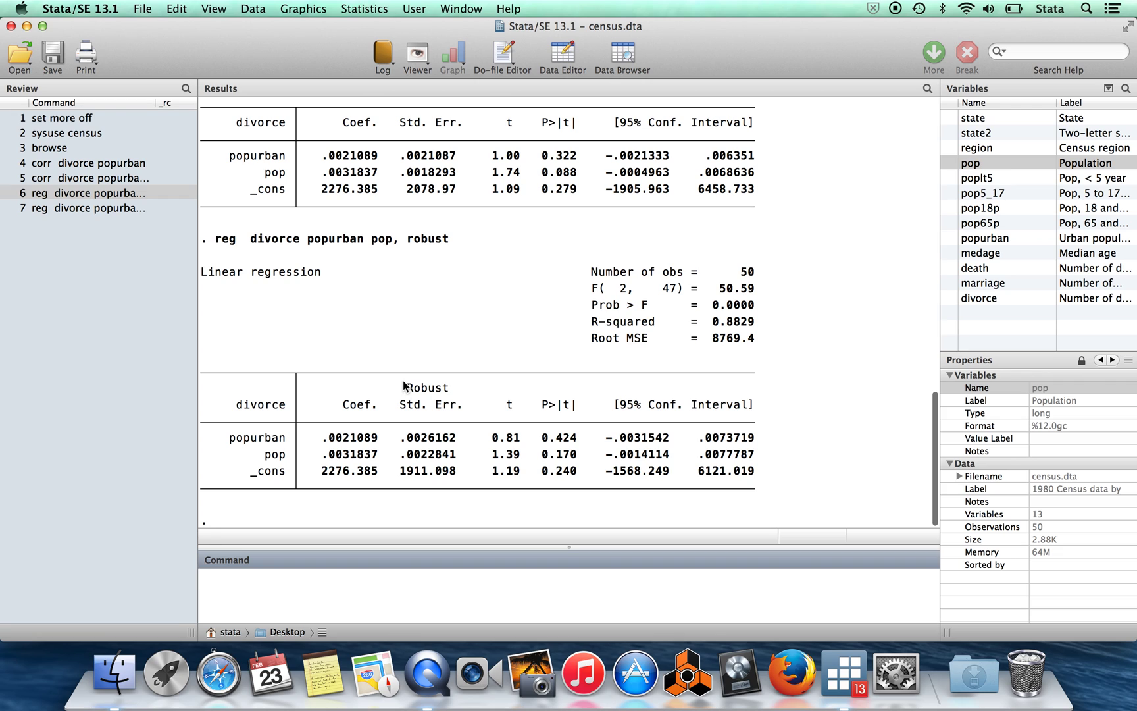
left_click_drag(405, 386, 469, 411)
left_click(471, 416)
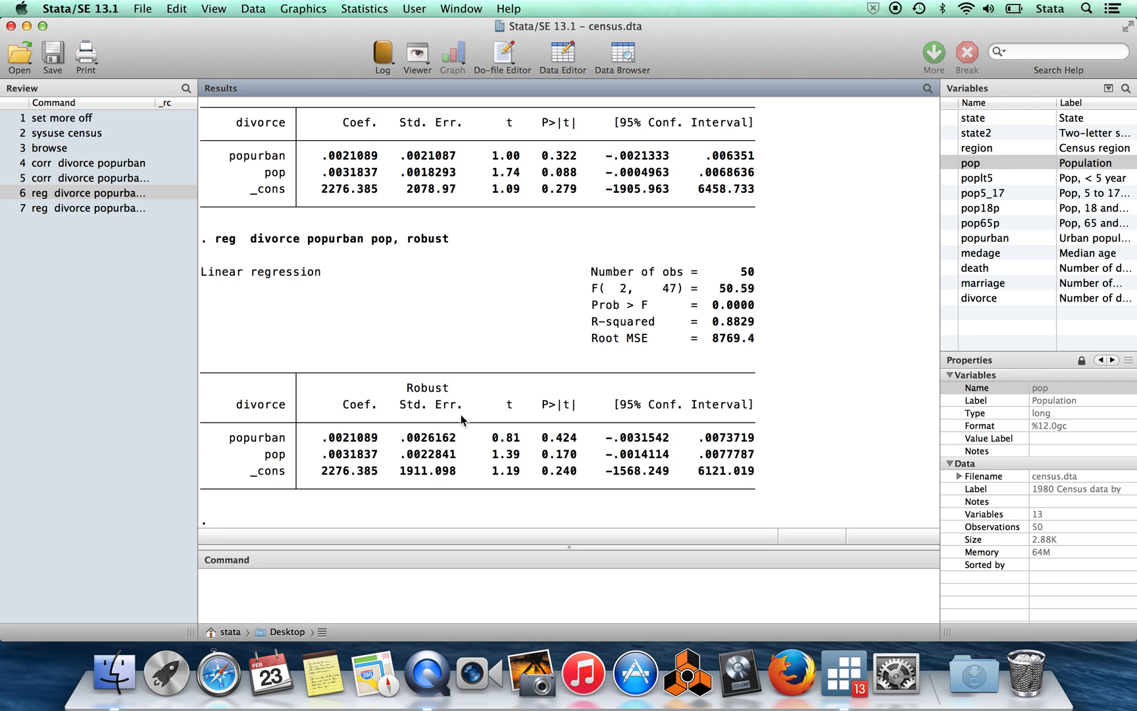
scroll(451, 247, "up", 3)
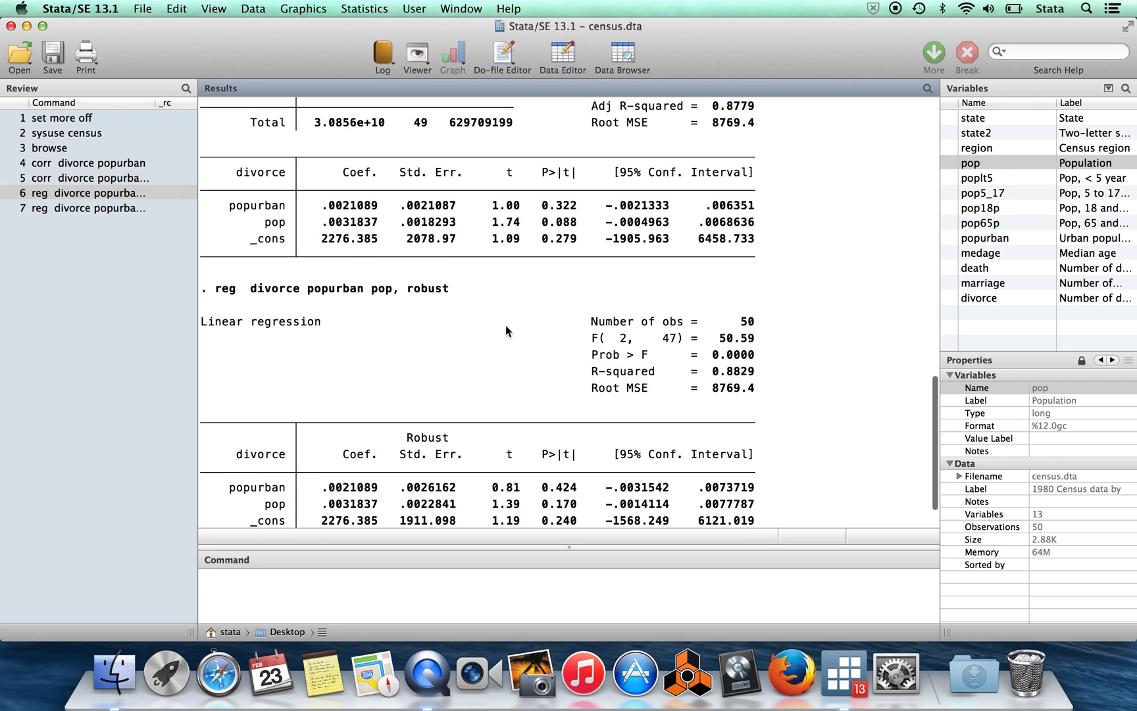
scroll(505, 325, "down", 3)
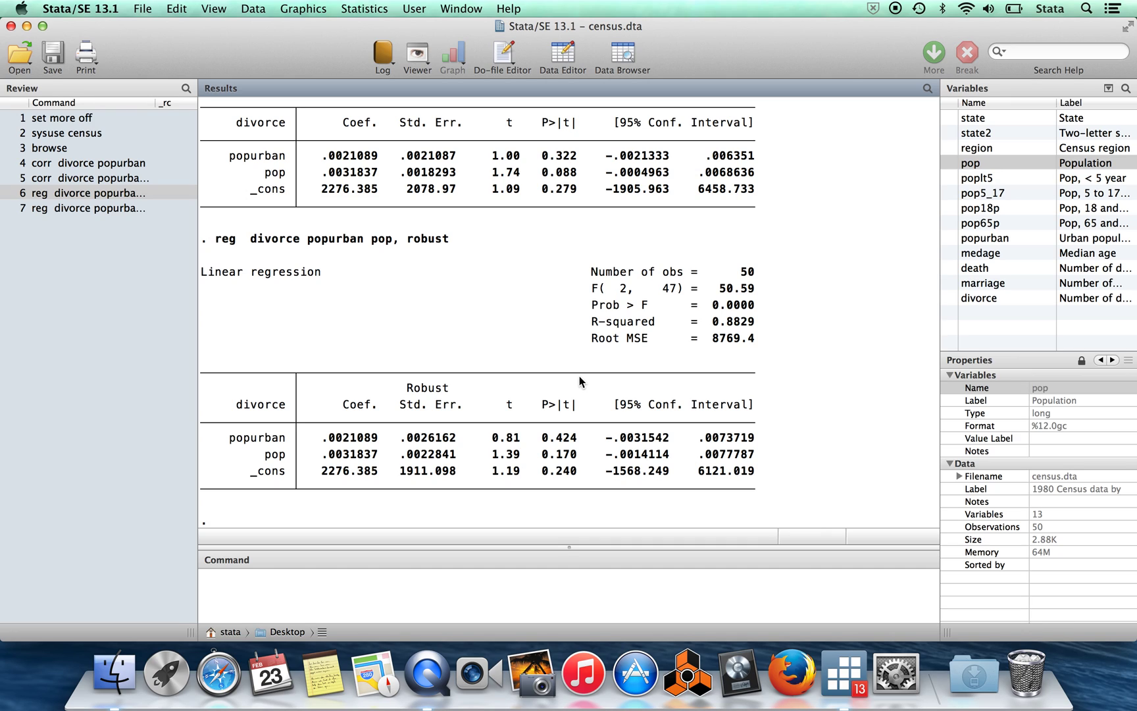
left_click(301, 587)
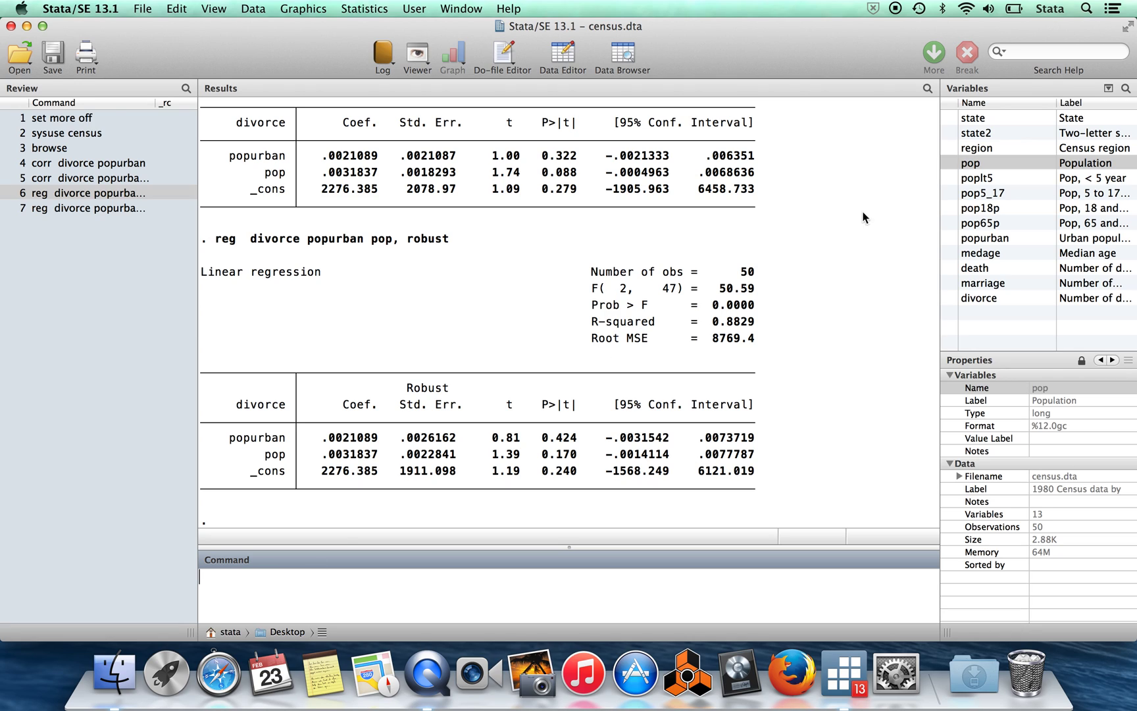
type("tab region")
Tabulate region: South 16, West 13, N Cntrl 12, NE 9
key("Return")
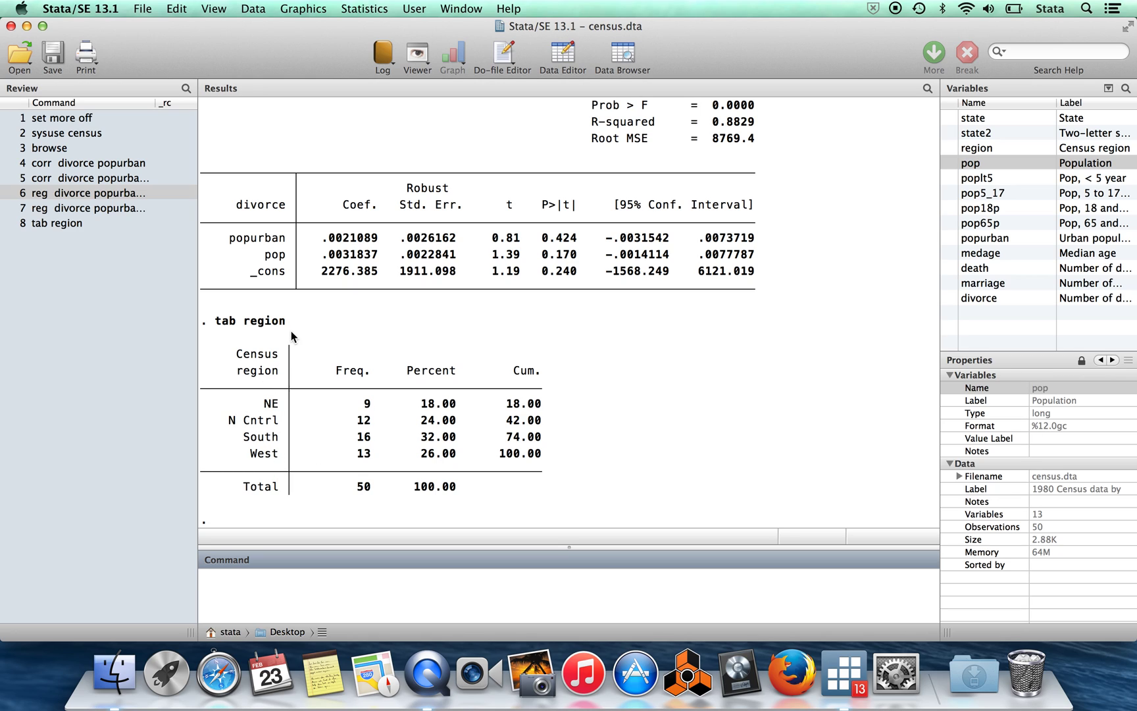
double_click(271, 321)
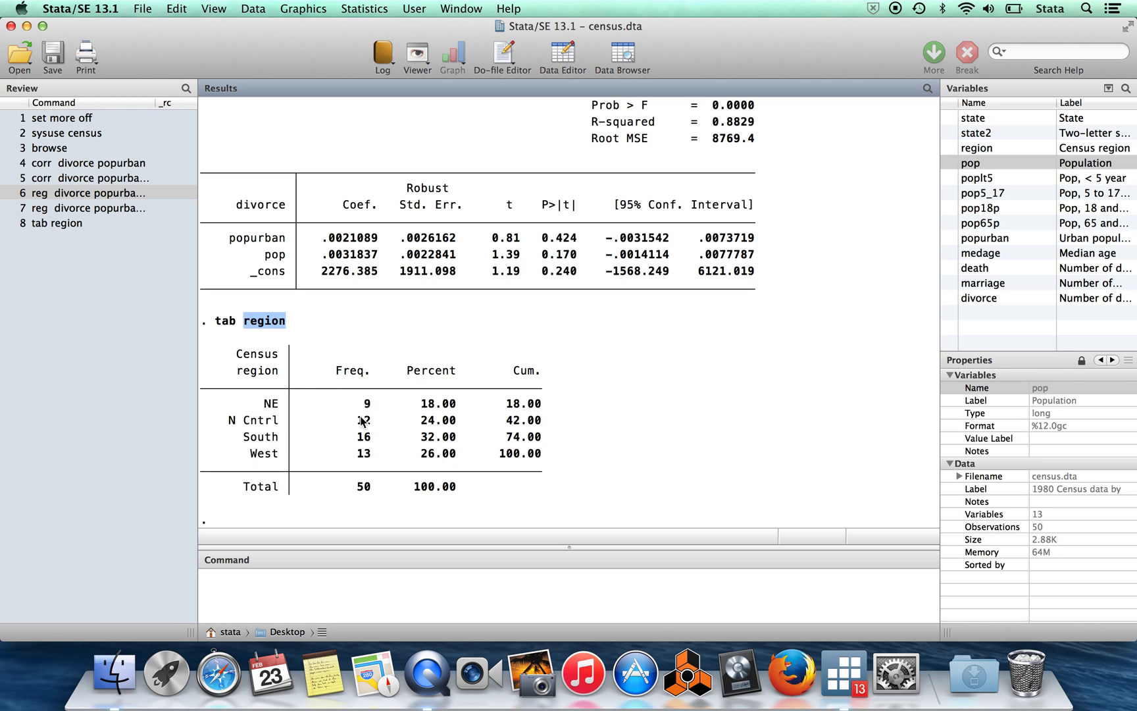
left_click(277, 598)
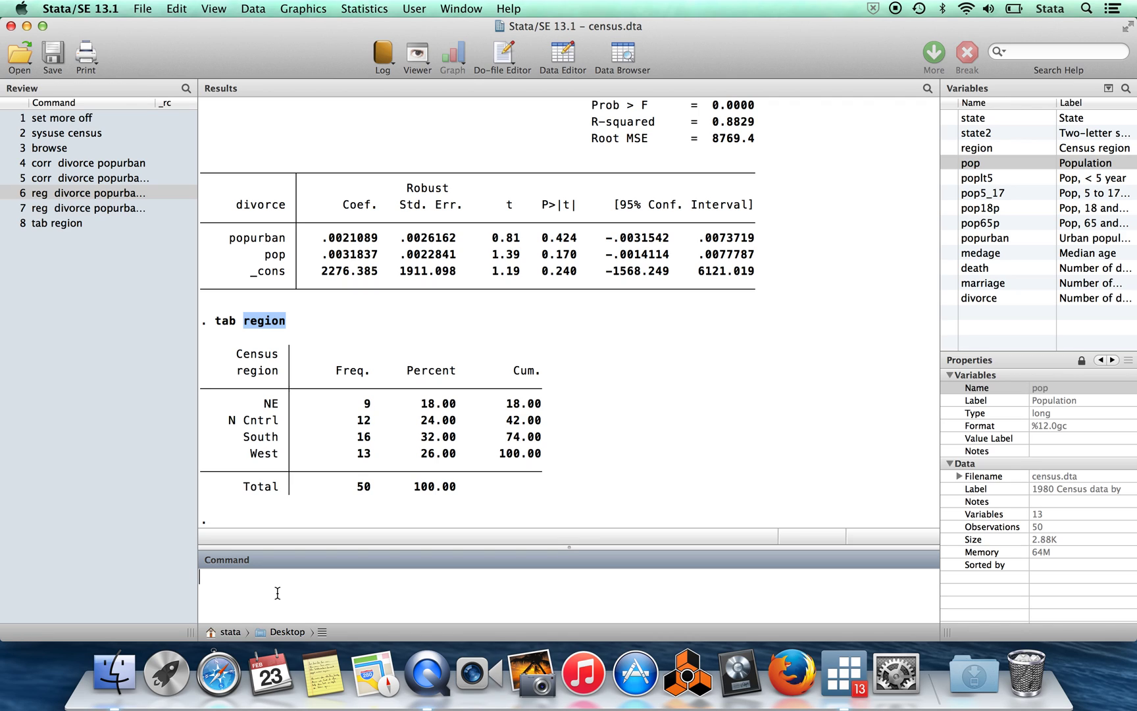
type("xi:")
type("reg")
Run xi: reg divorce popurban pop i.region, giving R-squared 0.9218
double_click(980, 297)
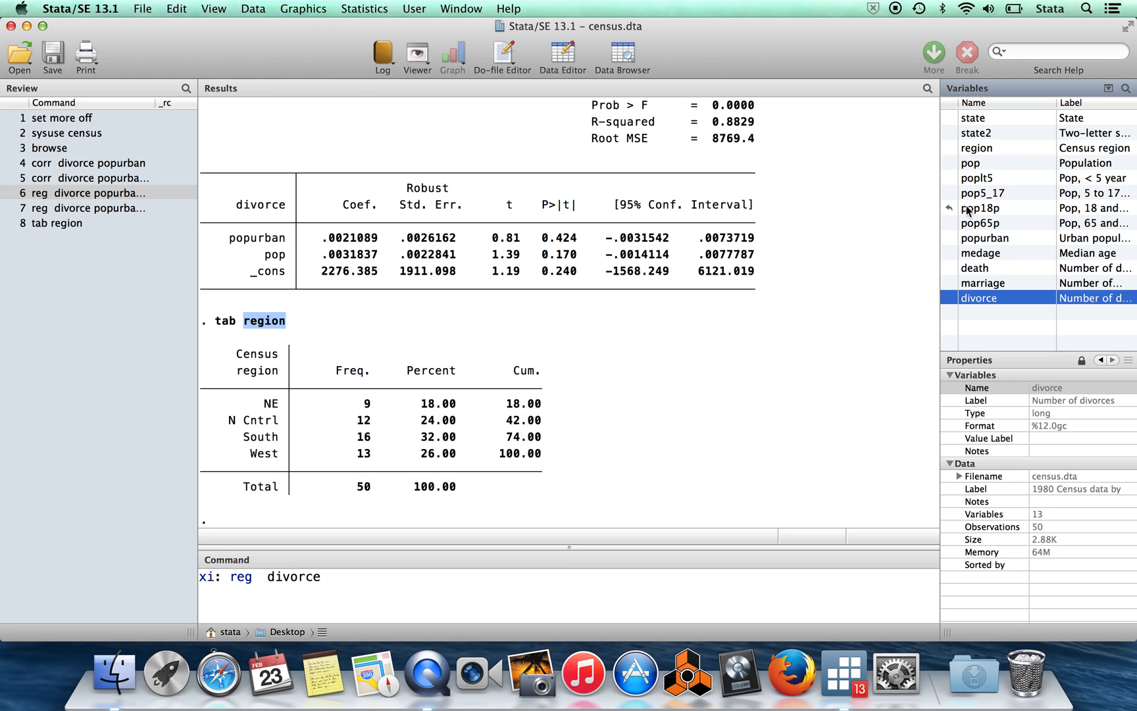
double_click(951, 238)
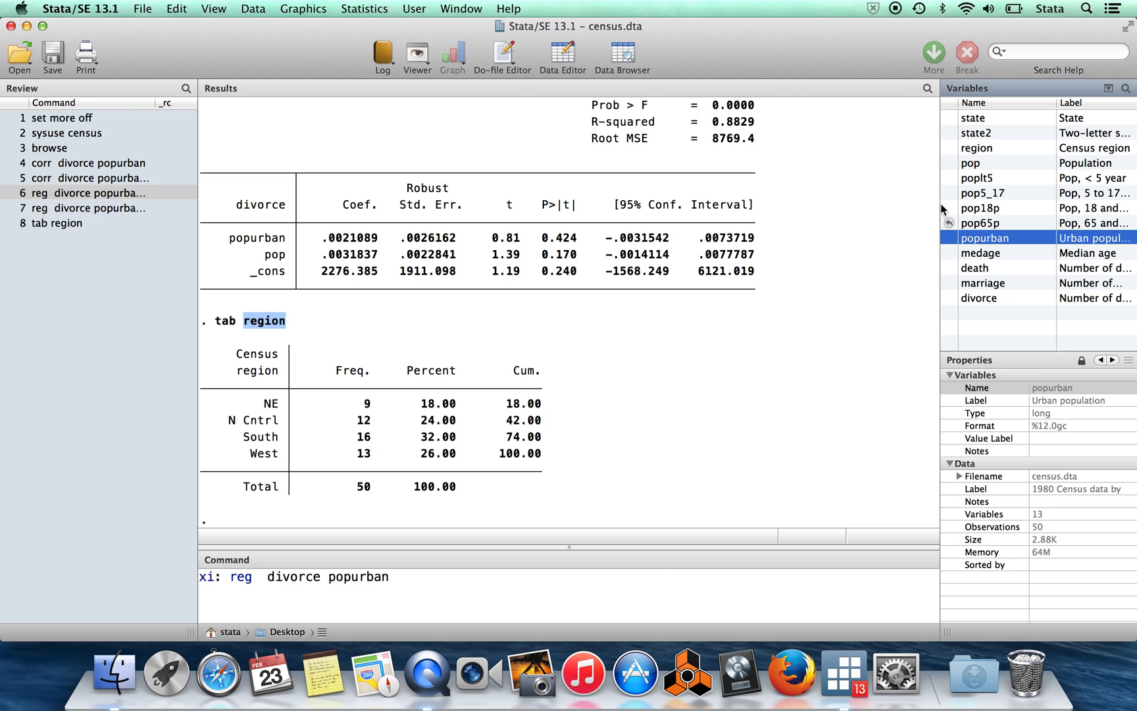
double_click(947, 164)
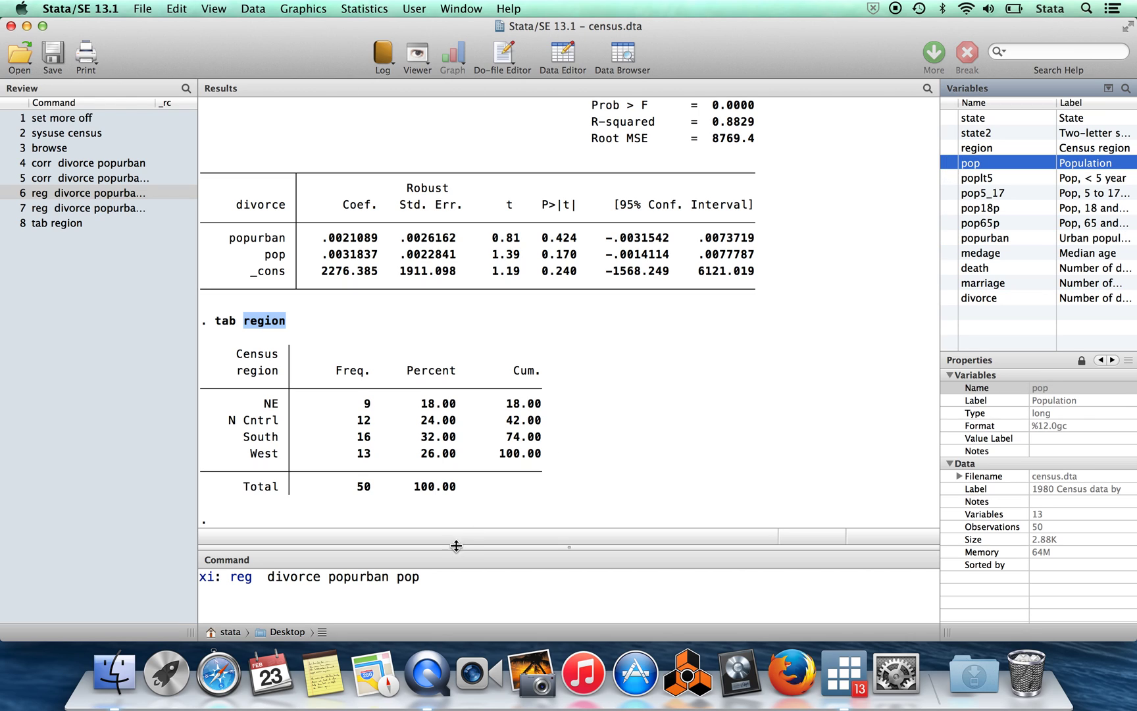
left_click(466, 594)
type("i.")
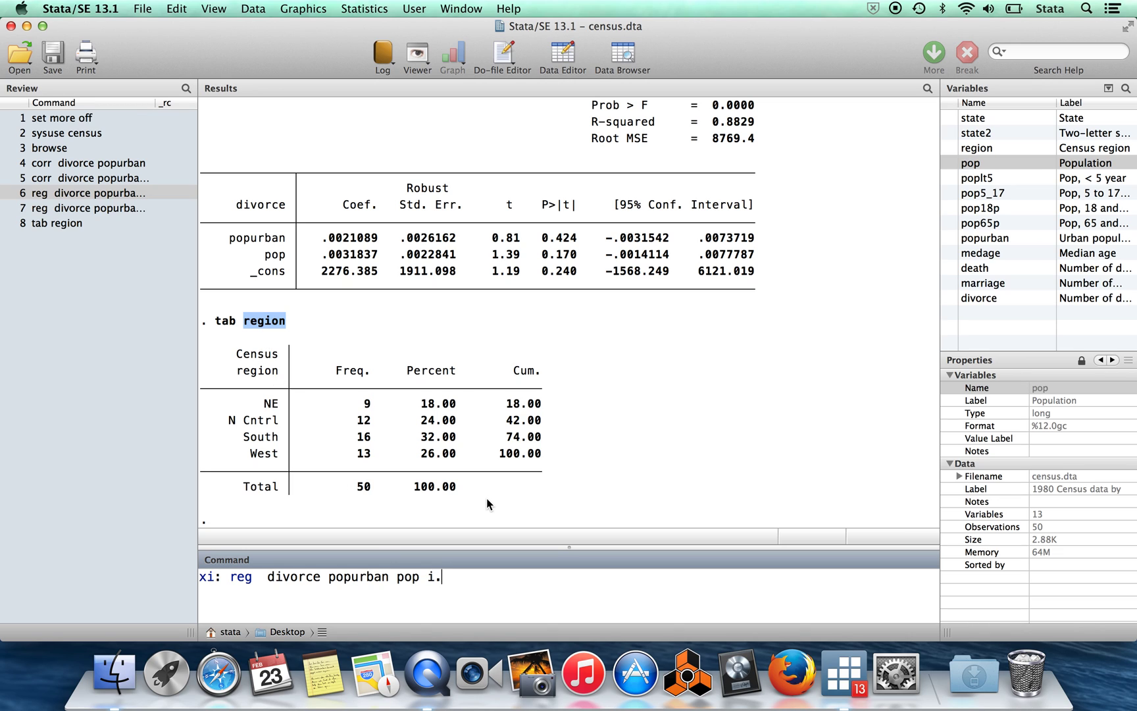
type("region")
key("Return")
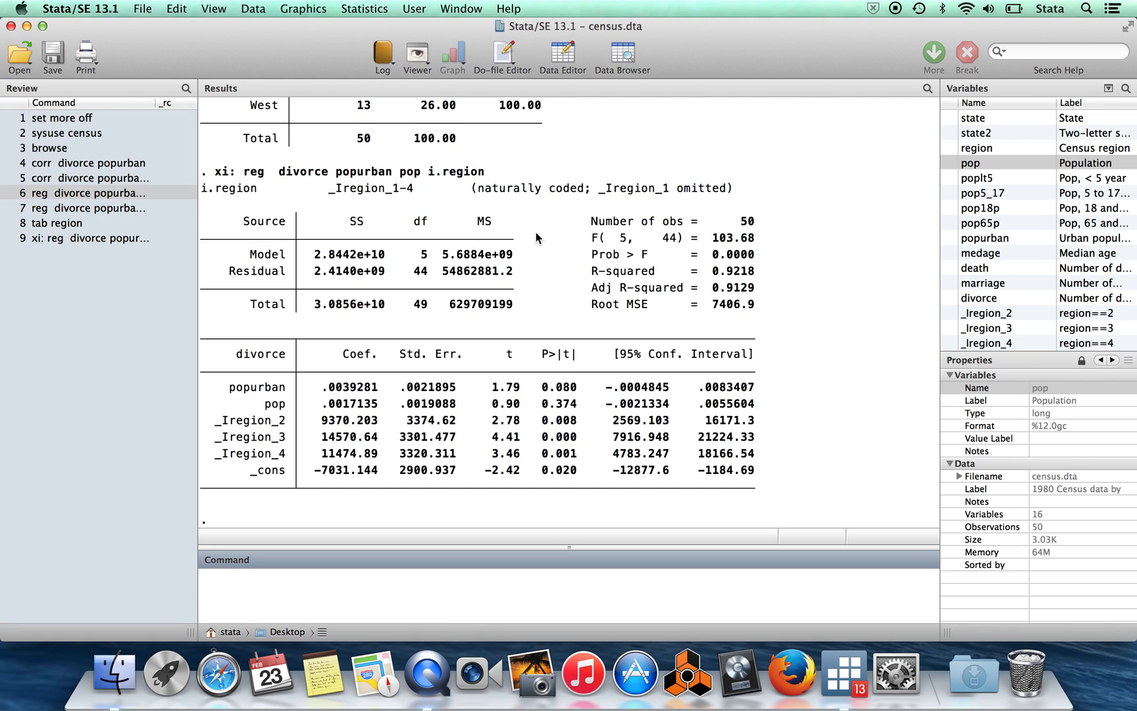
left_click(487, 174)
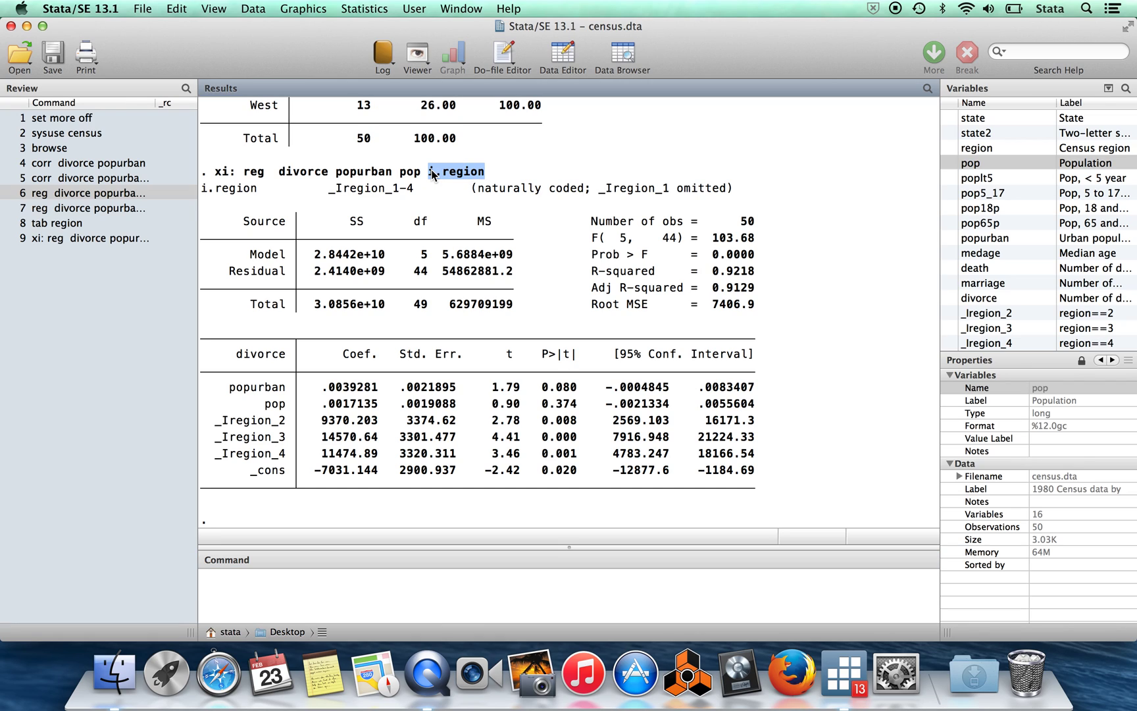
left_click_drag(432, 173, 426, 172)
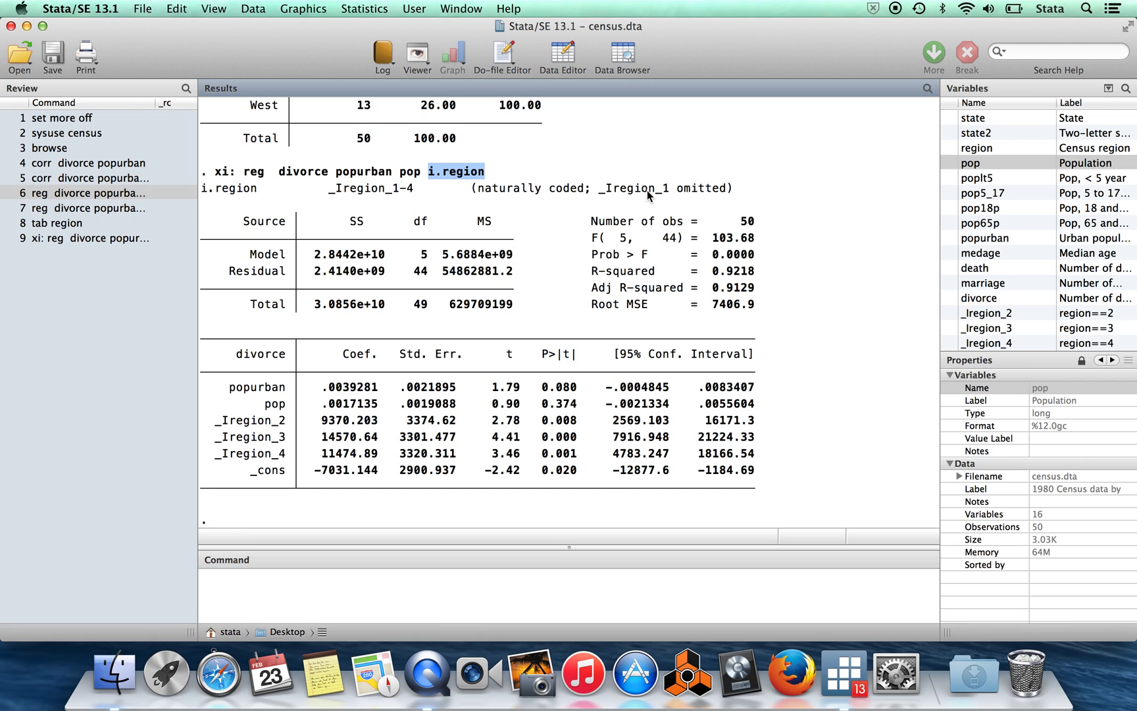
left_click(738, 187)
left_click_drag(734, 187, 471, 188)
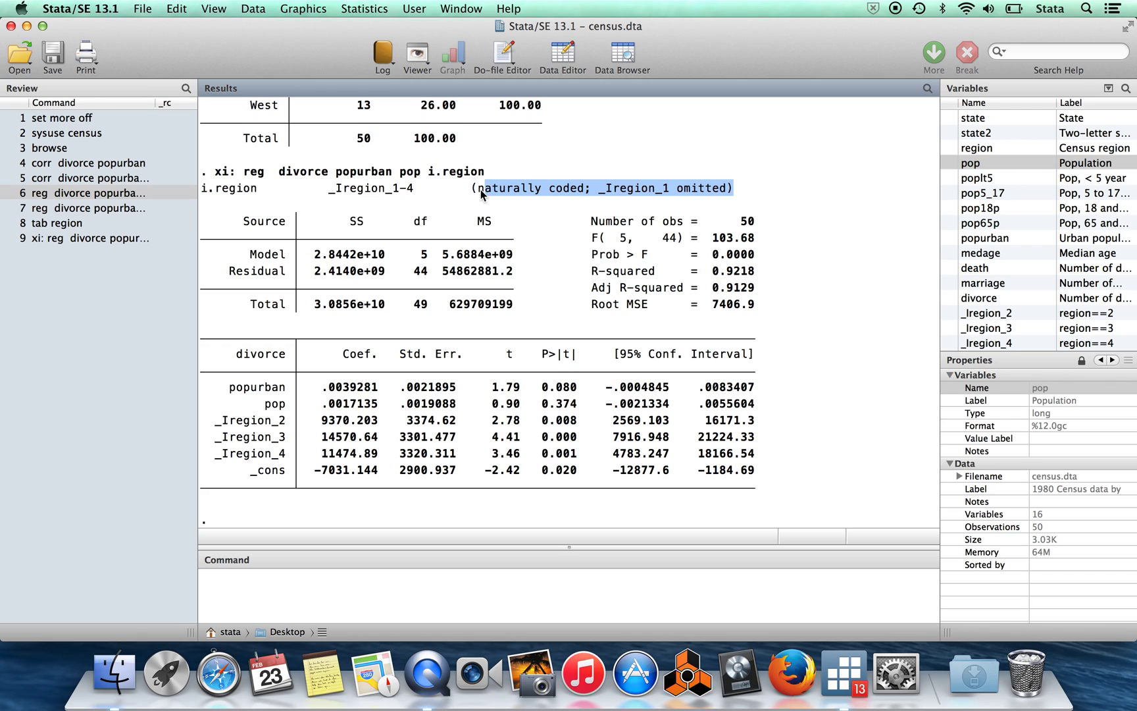
left_click(734, 190)
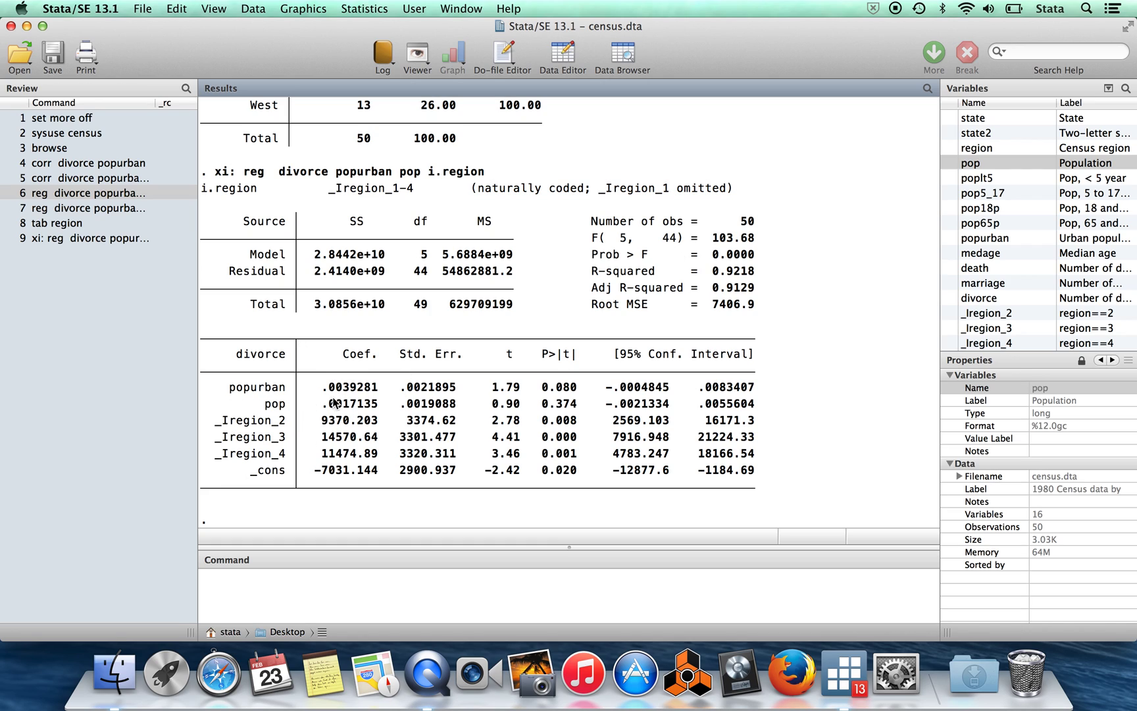
left_click_drag(323, 386, 378, 405)
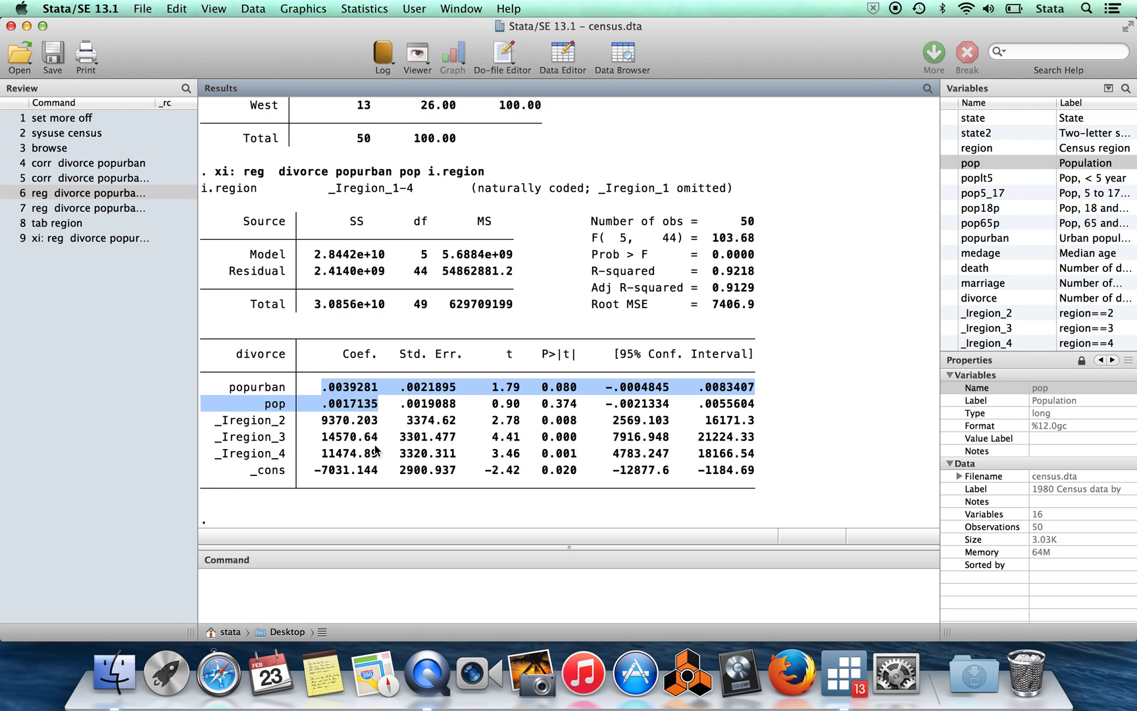
left_click_drag(382, 470, 318, 470)
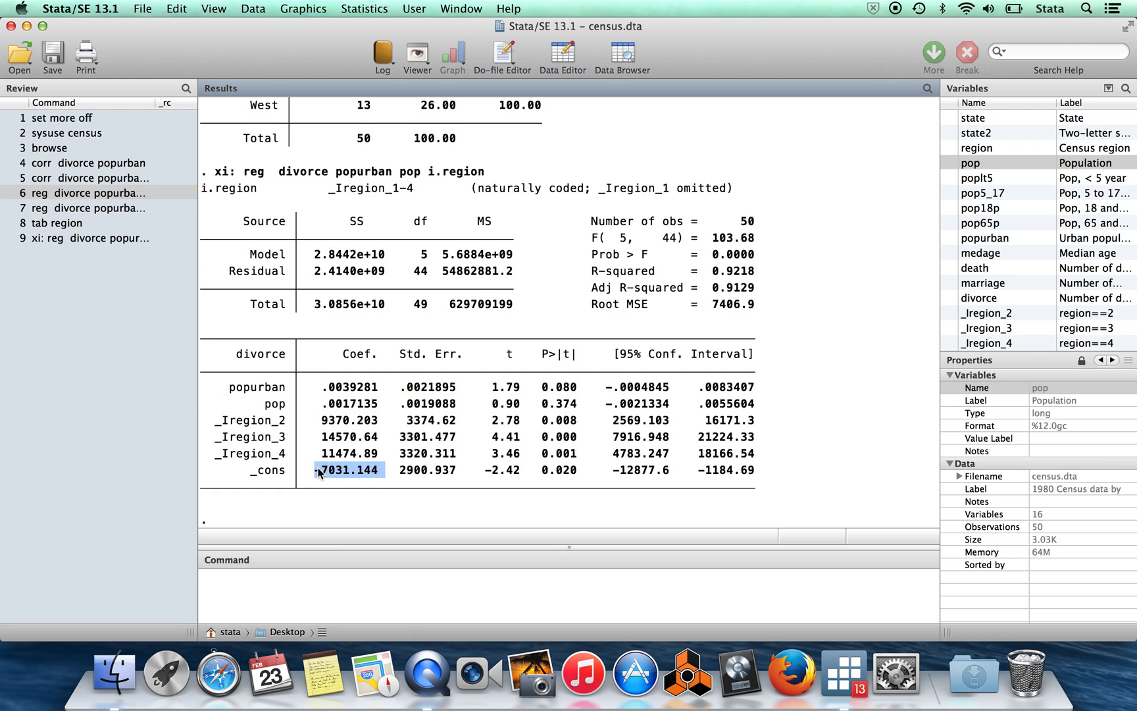
left_click_drag(380, 421, 323, 422)
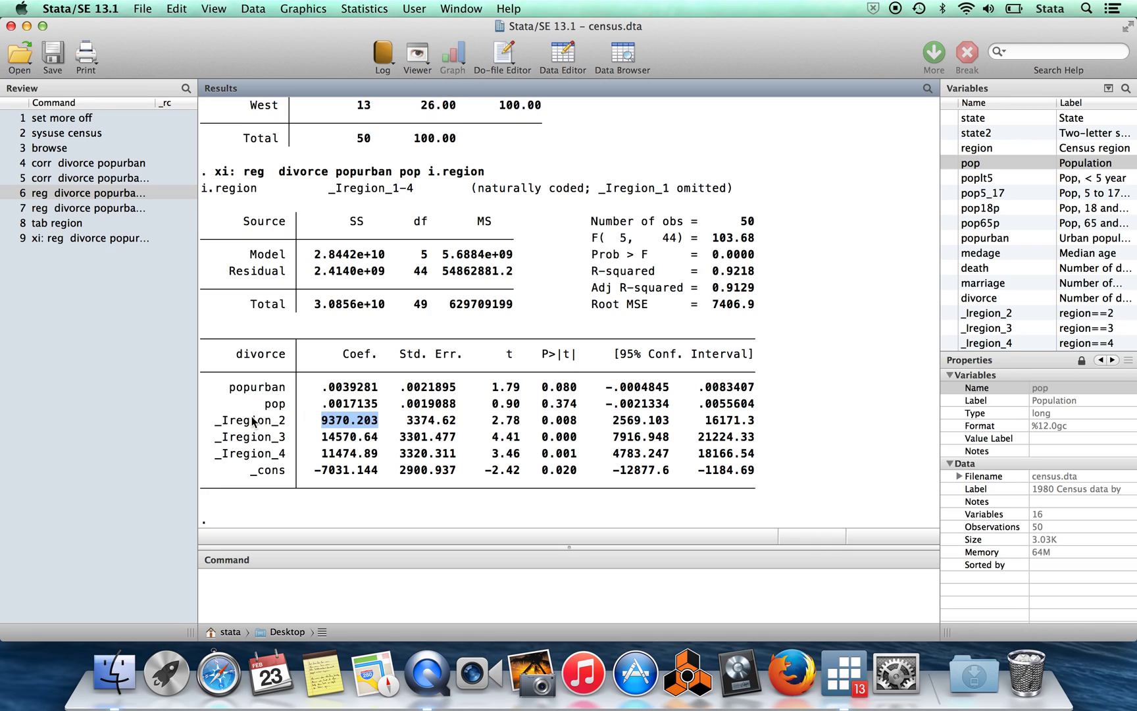
left_click(367, 429)
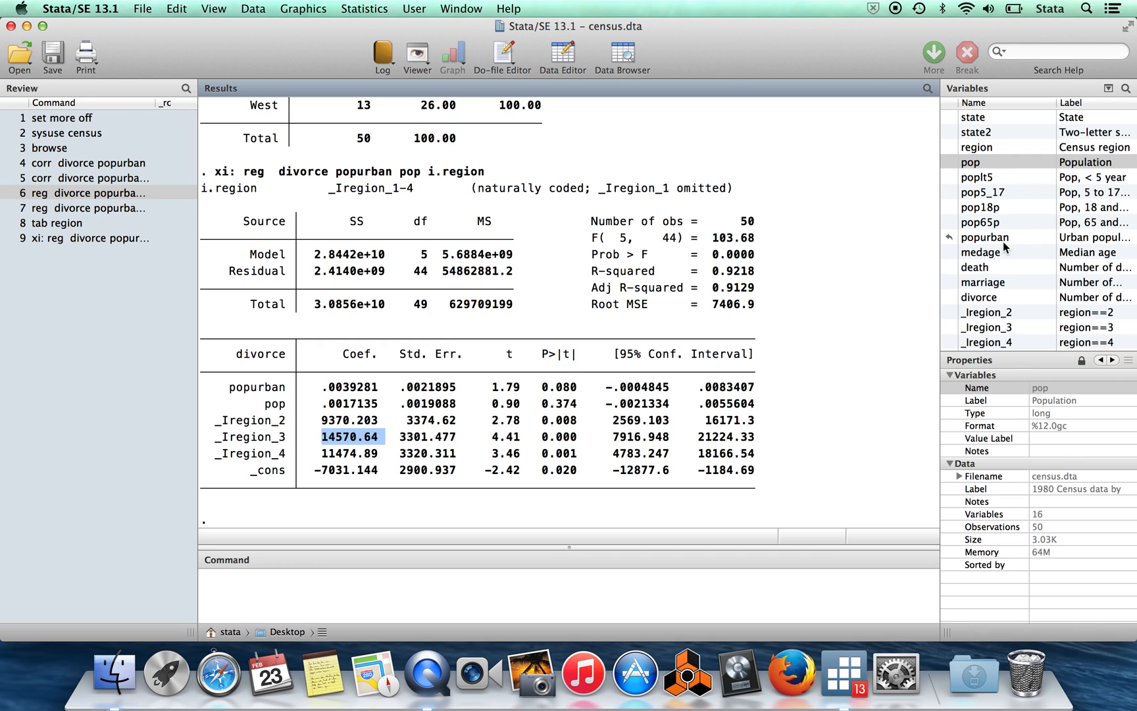
scroll(1004, 245, "down", 1)
scroll(1004, 245, "up", 1)
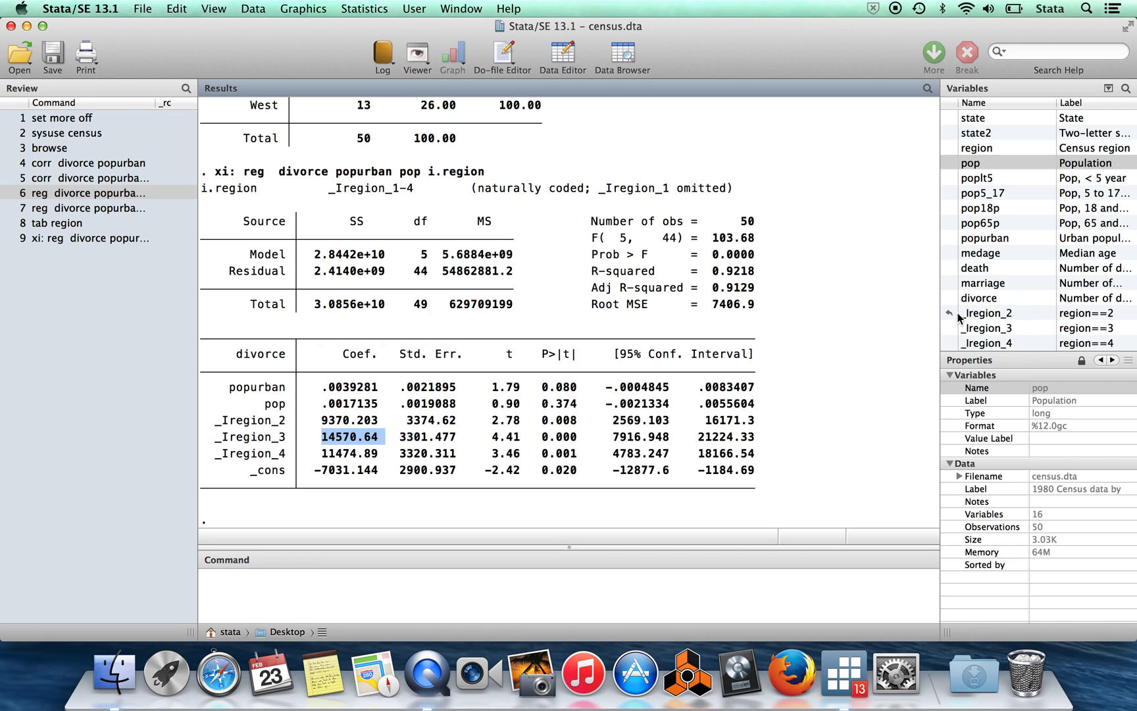
left_click(991, 313)
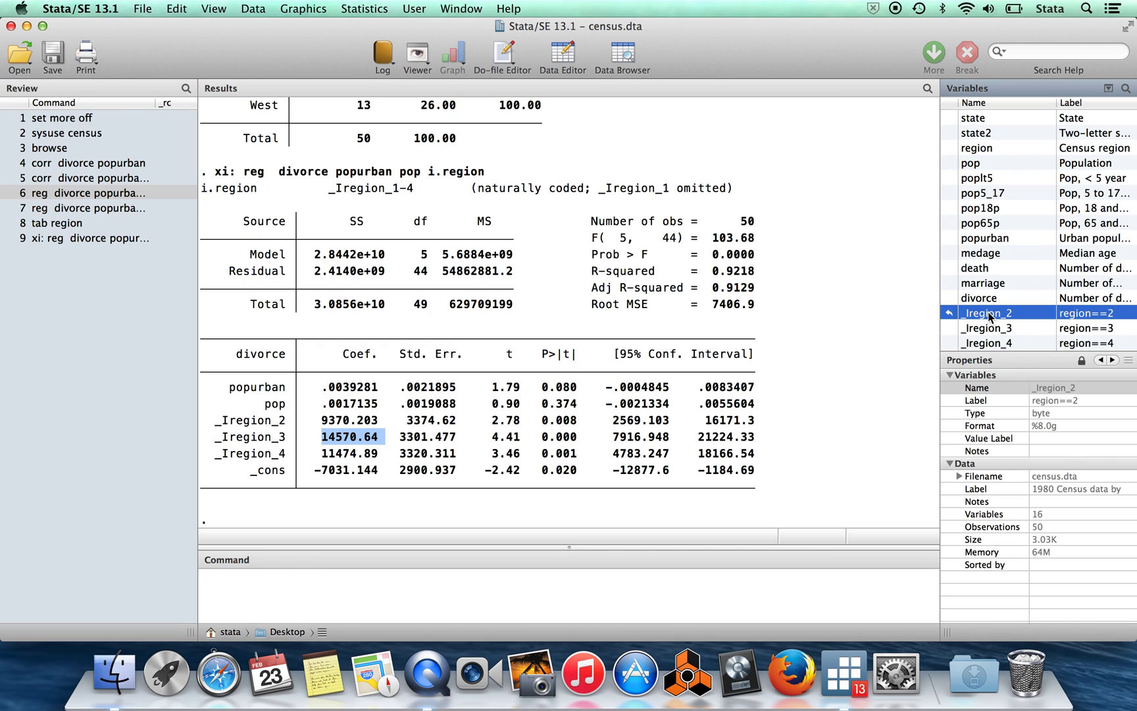
key("Down")
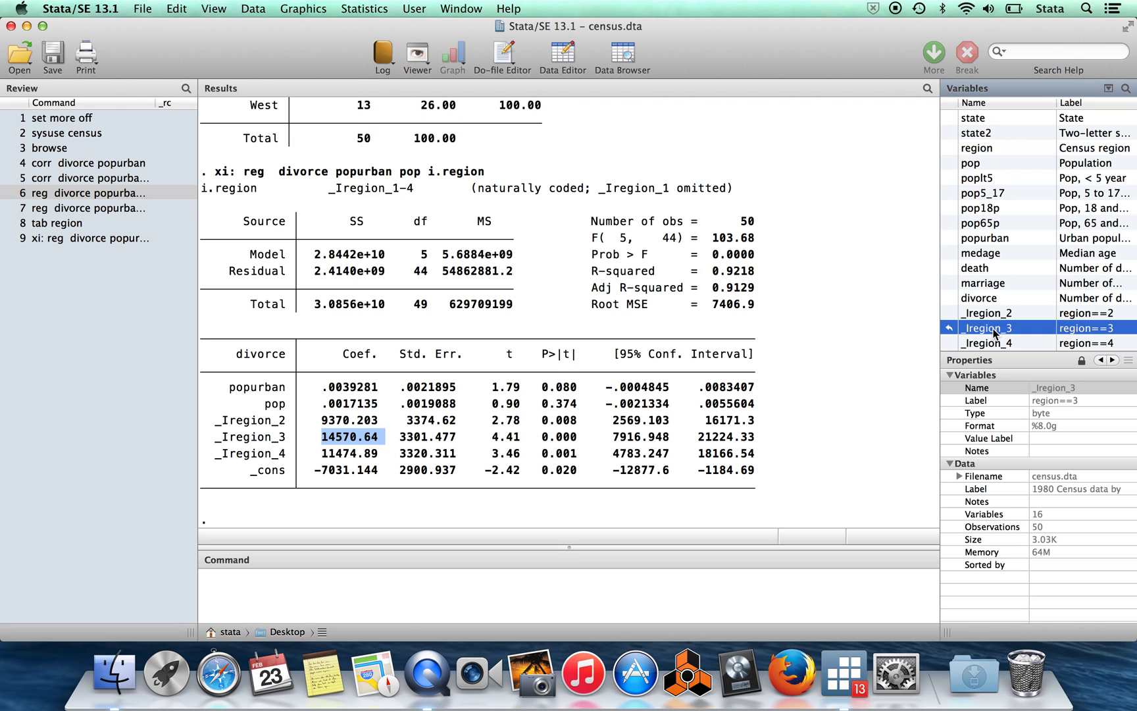
key("Down")
key("Up")
key("Up")
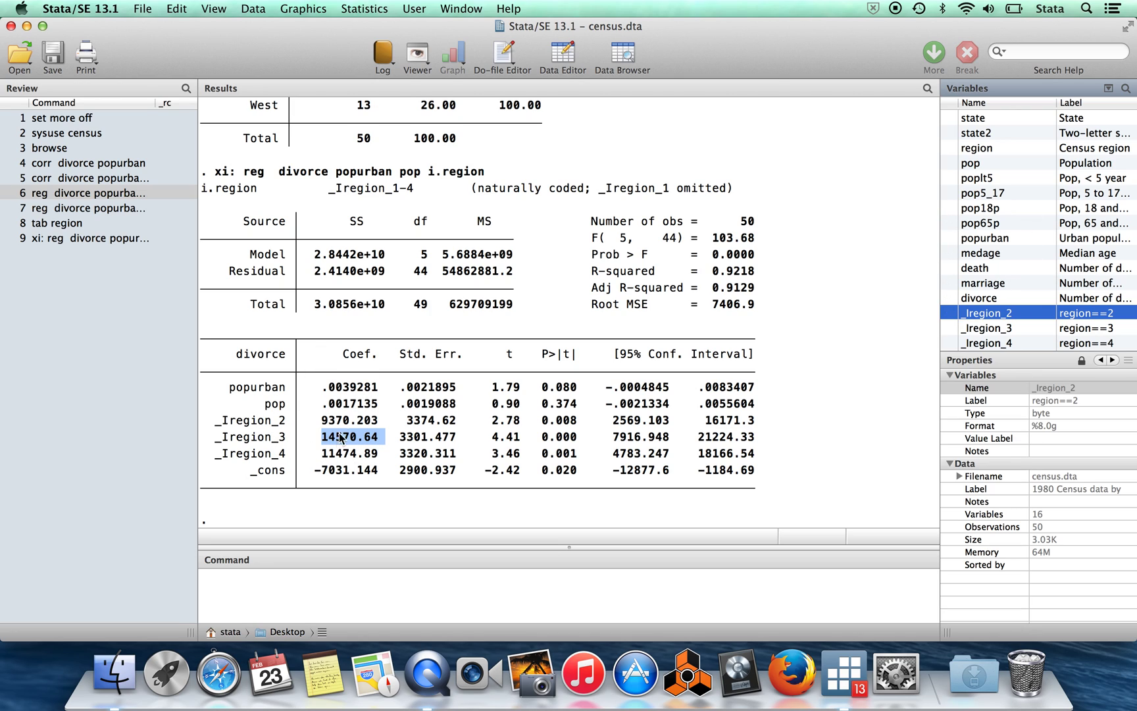
left_click(388, 455)
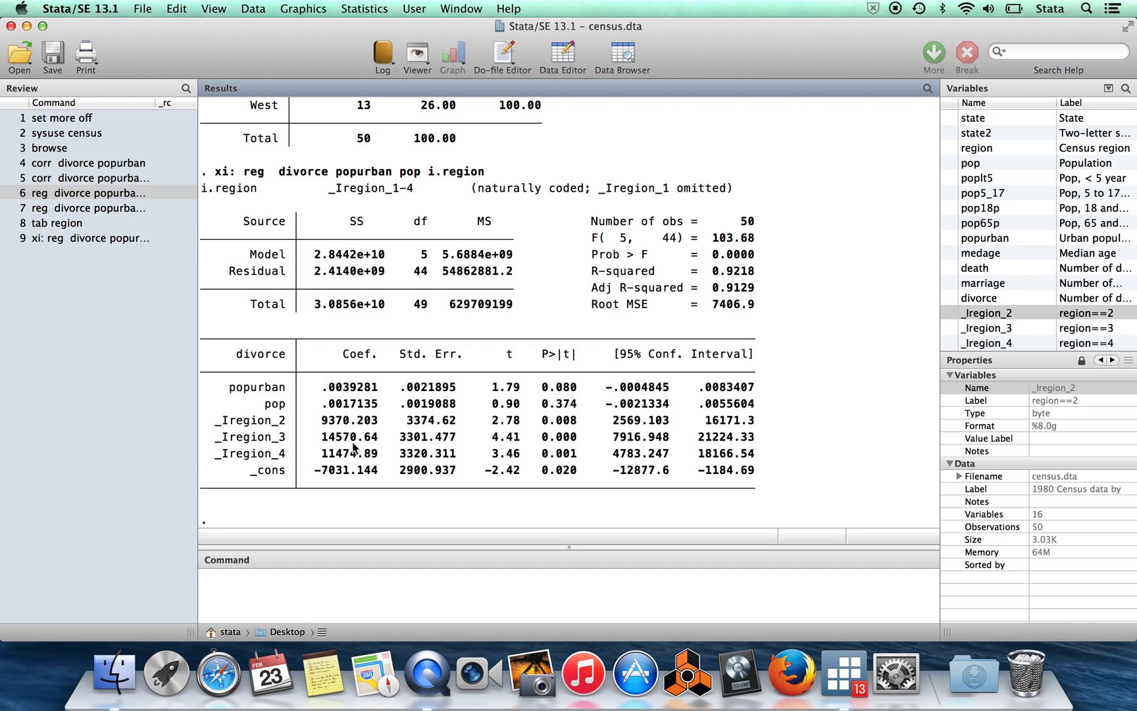
mouse_move(318, 420)
left_mouse_down()
mouse_move(373, 425)
mouse_move(374, 440)
left_mouse_up()
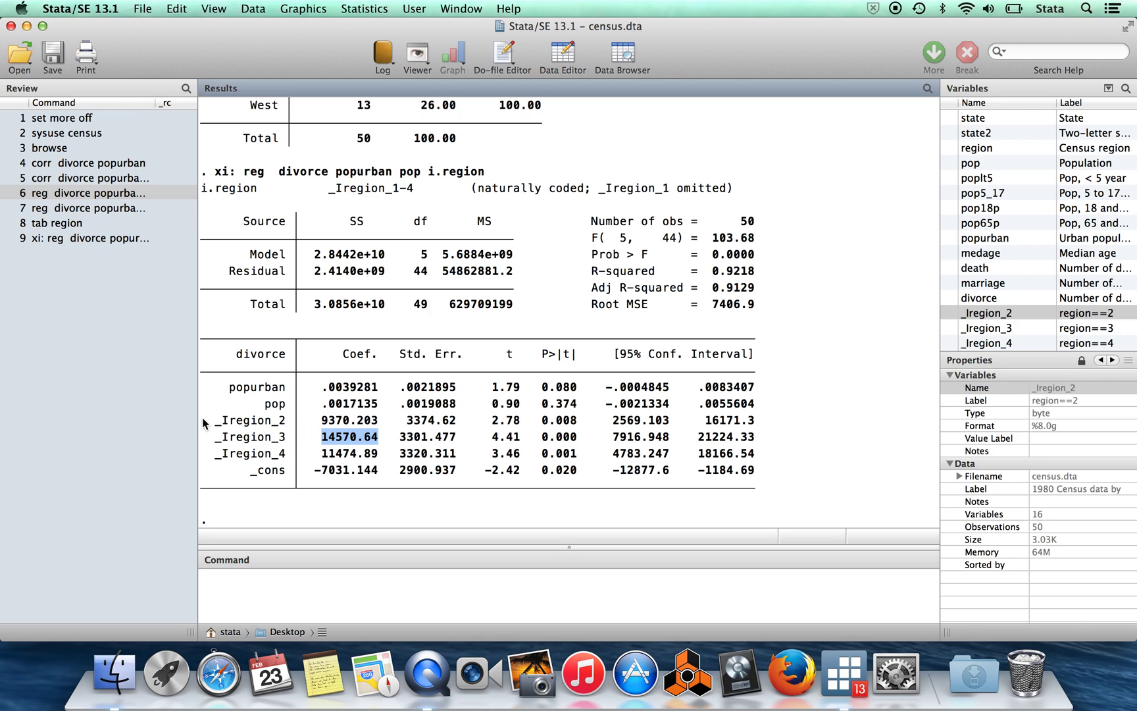
left_click(240, 577)
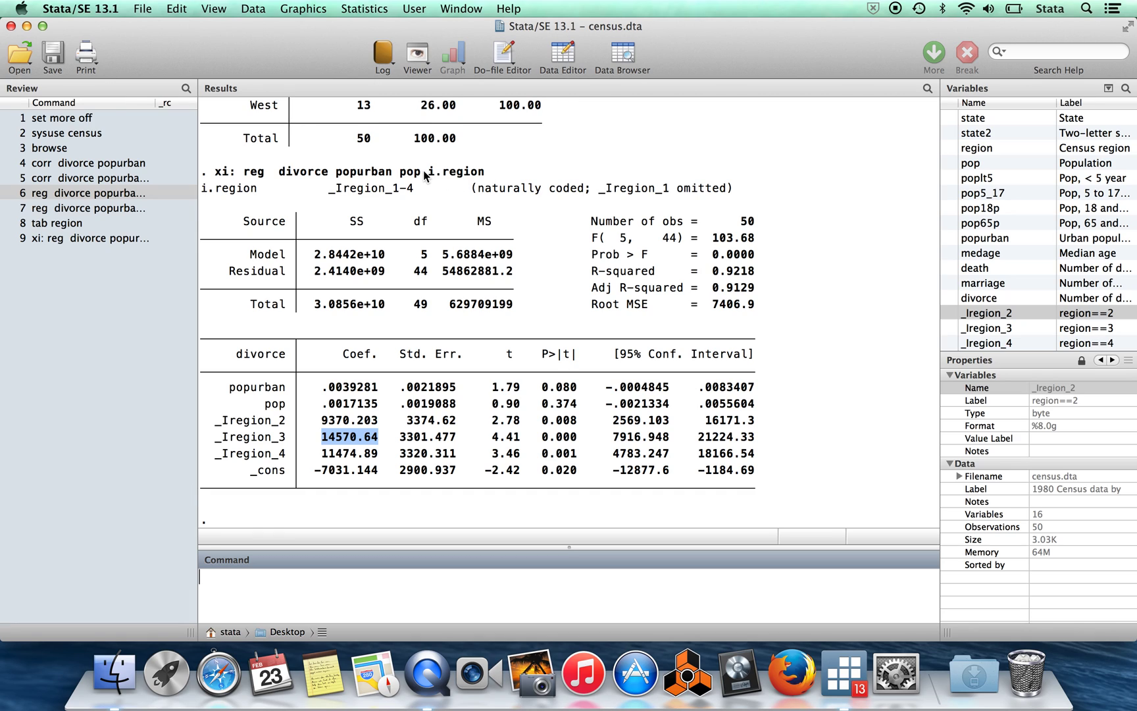
type("areg")
type(" div ")
type("popurb ")
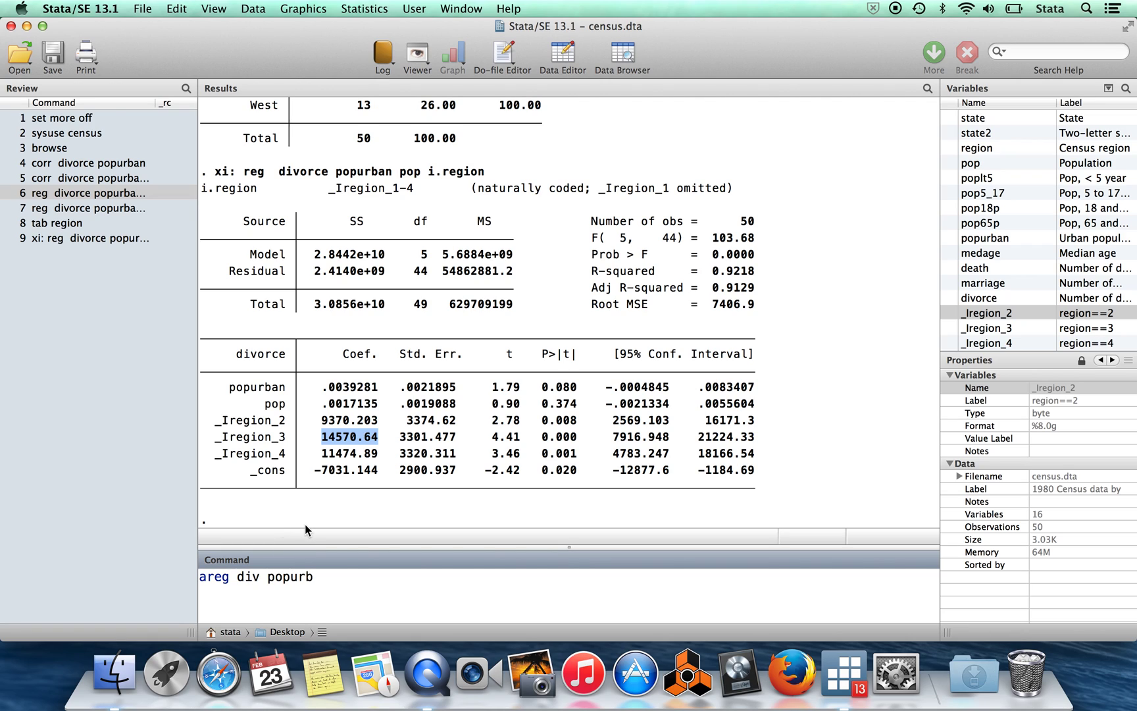
type("pop")
type(", abso")
type("rb(regio")
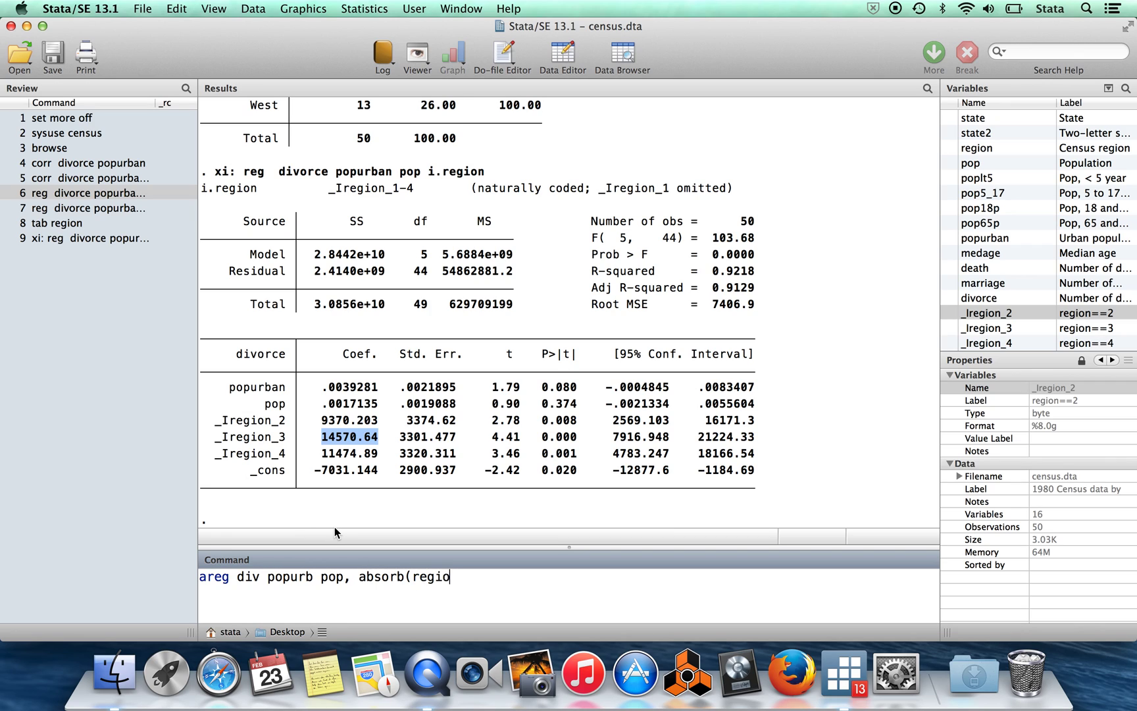
type("n)")
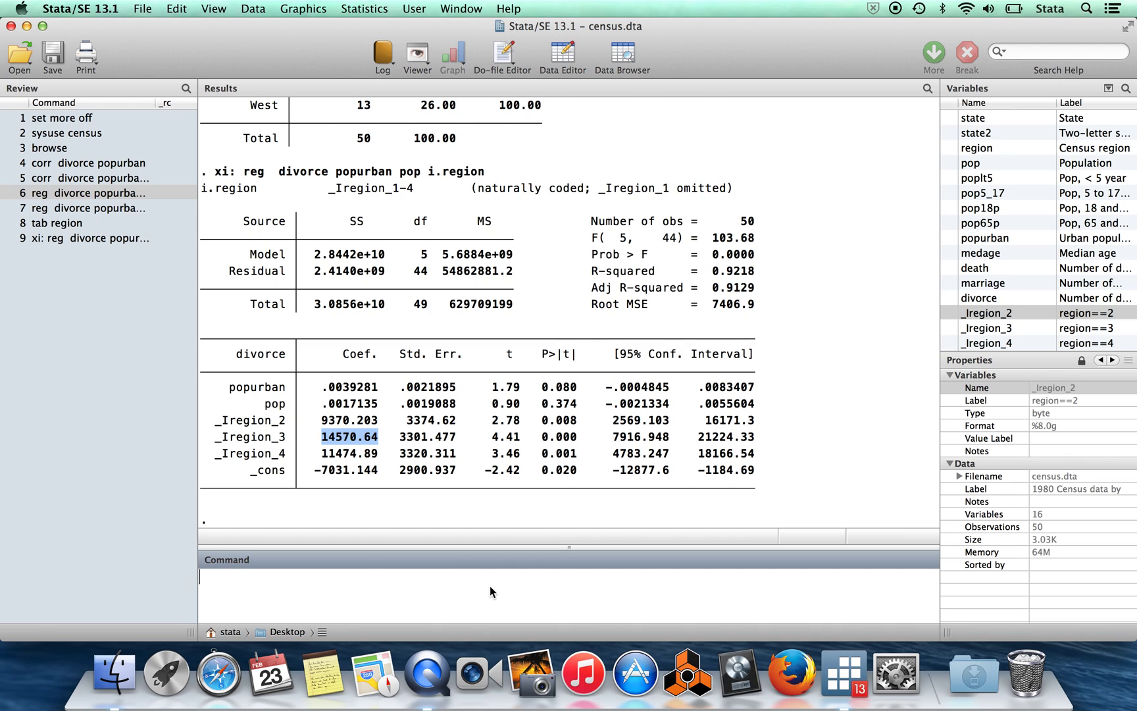
Run areg div popurb pop, absorb(region), giving region F(3,44) = 7.293
key("Return")
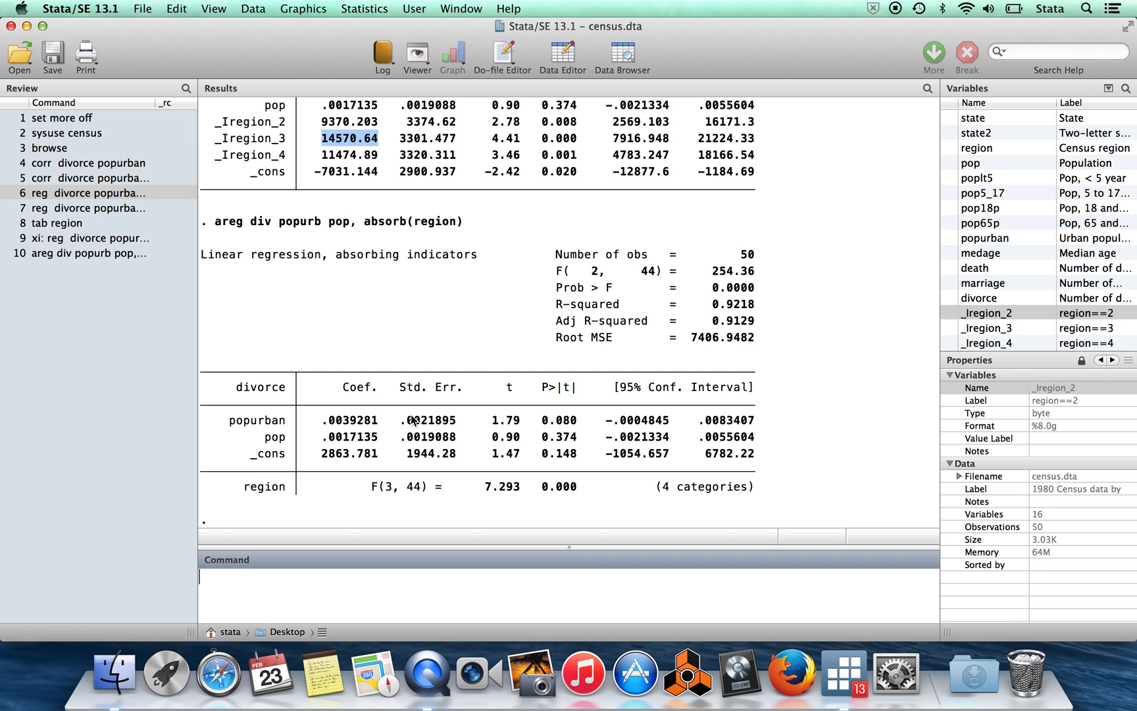
scroll(396, 312, "up", 3)
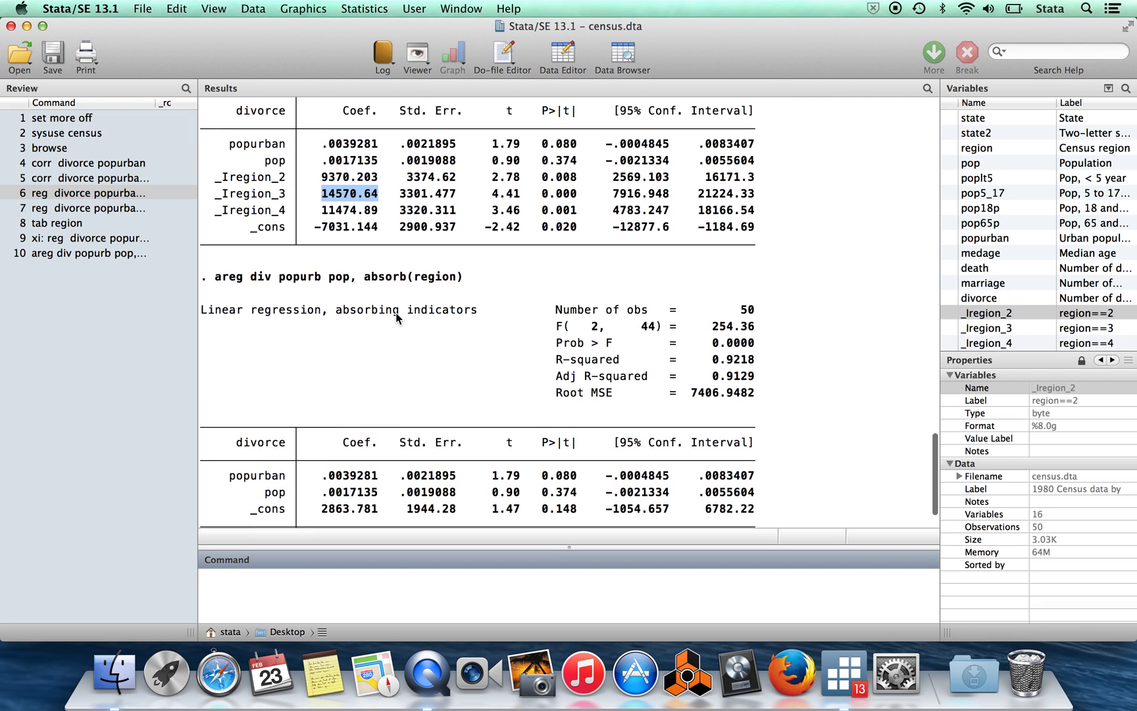
scroll(395, 312, "down", 2)
scroll(396, 312, "up", 1)
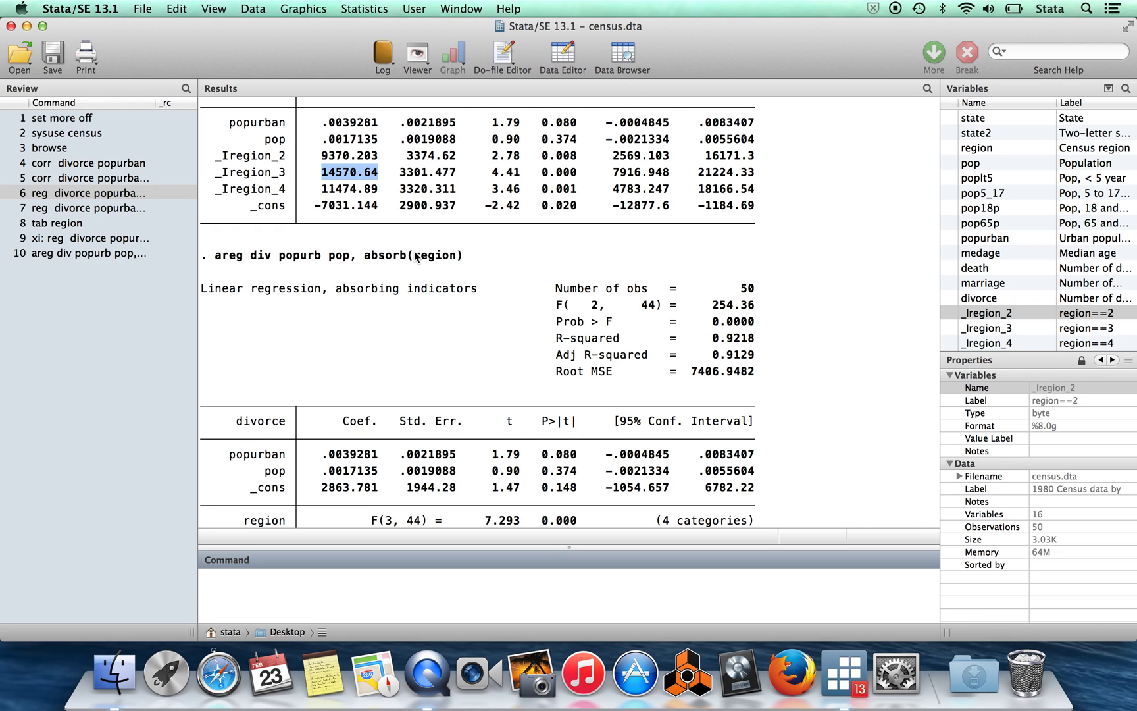
scroll(414, 255, "up", 2)
mouse_move(317, 157)
left_mouse_down()
mouse_move(381, 161)
mouse_move(366, 177)
left_mouse_up()
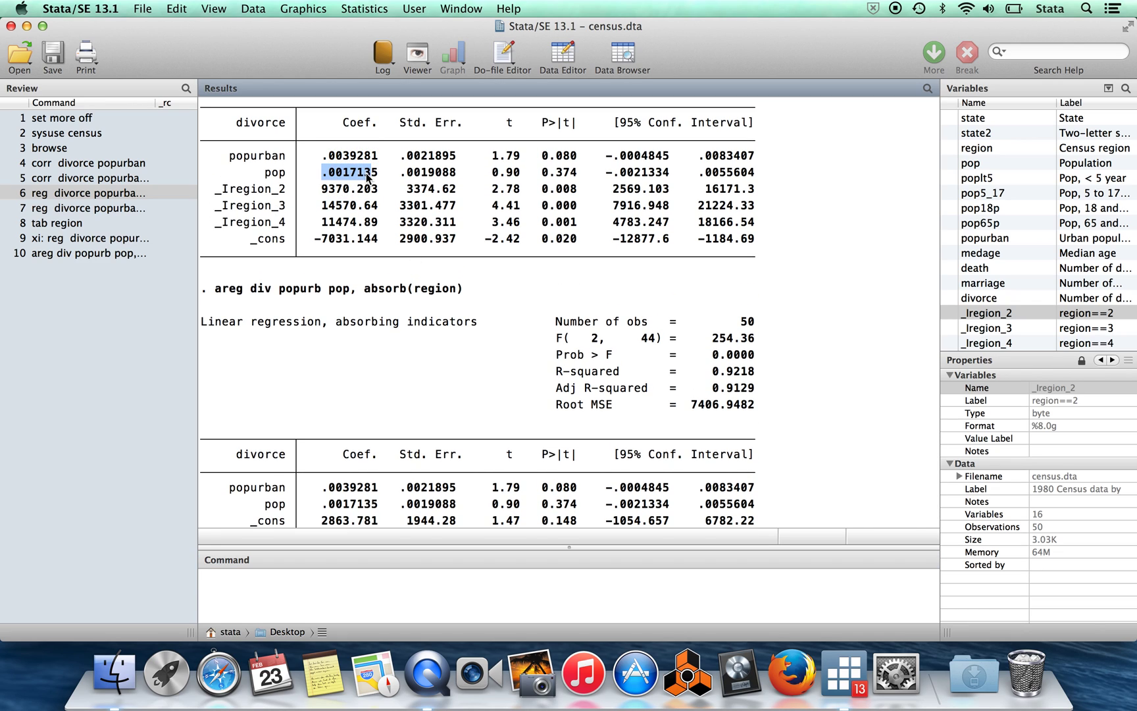
mouse_move(322, 489)
left_mouse_down()
mouse_move(381, 489)
mouse_move(377, 506)
left_mouse_up()
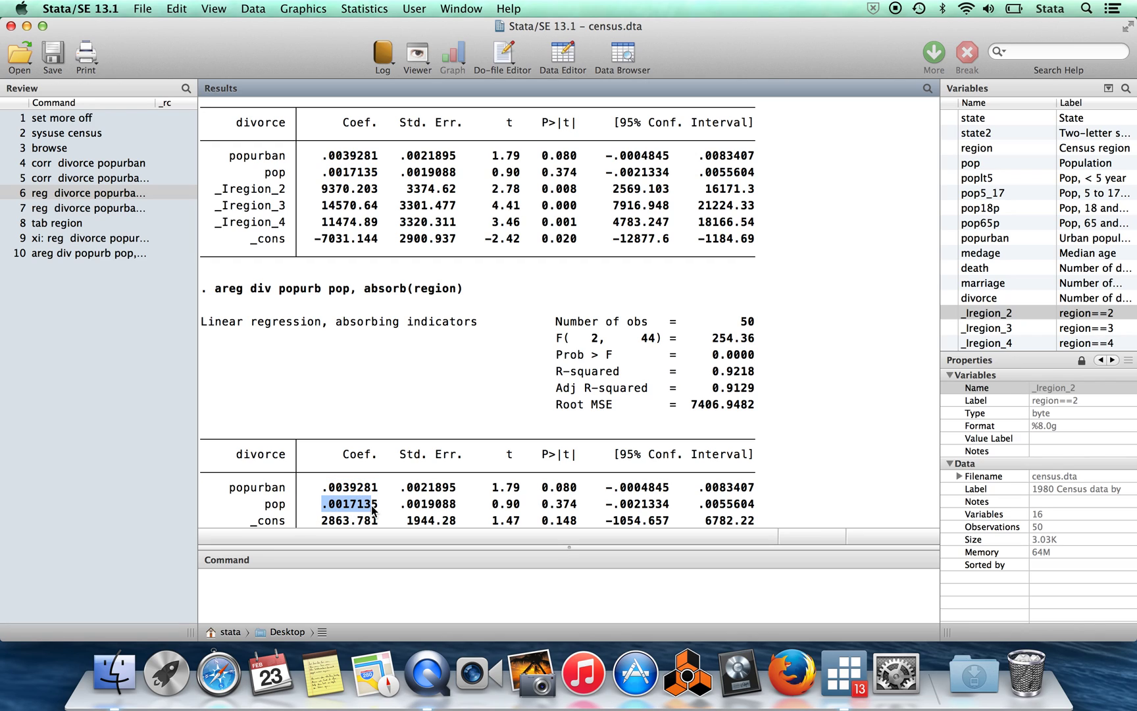